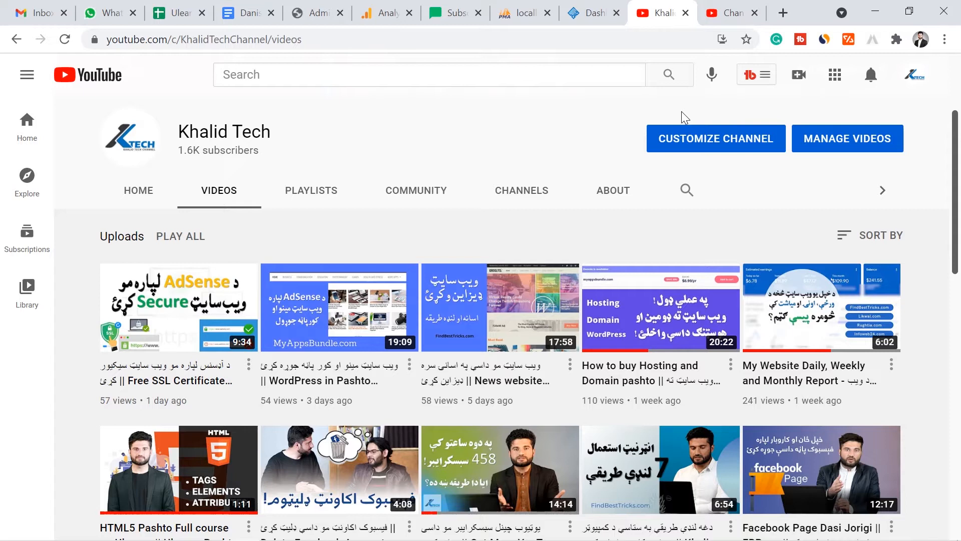
- Open Google in a new browser tab and search for myappsbundle.com to check whether the site is listed
click(783, 12)
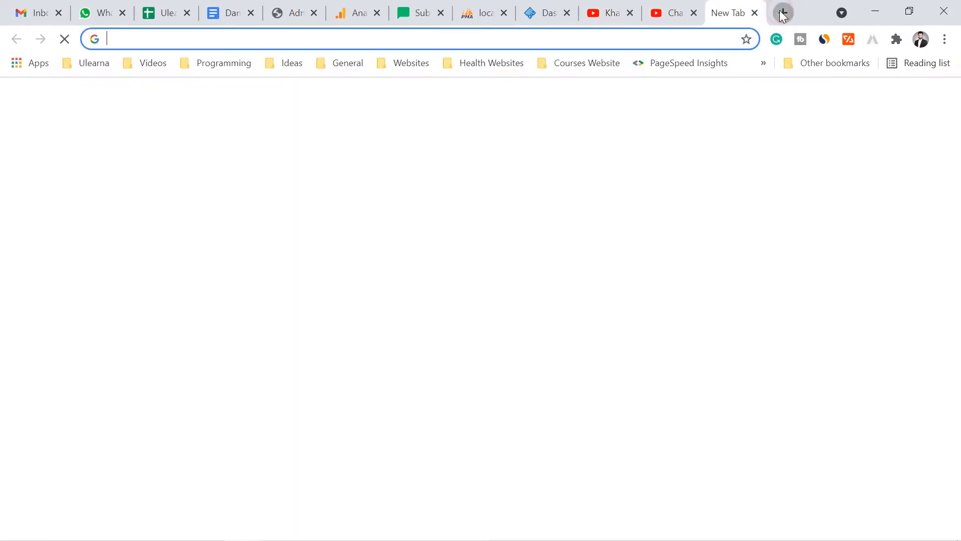
text(google.com)
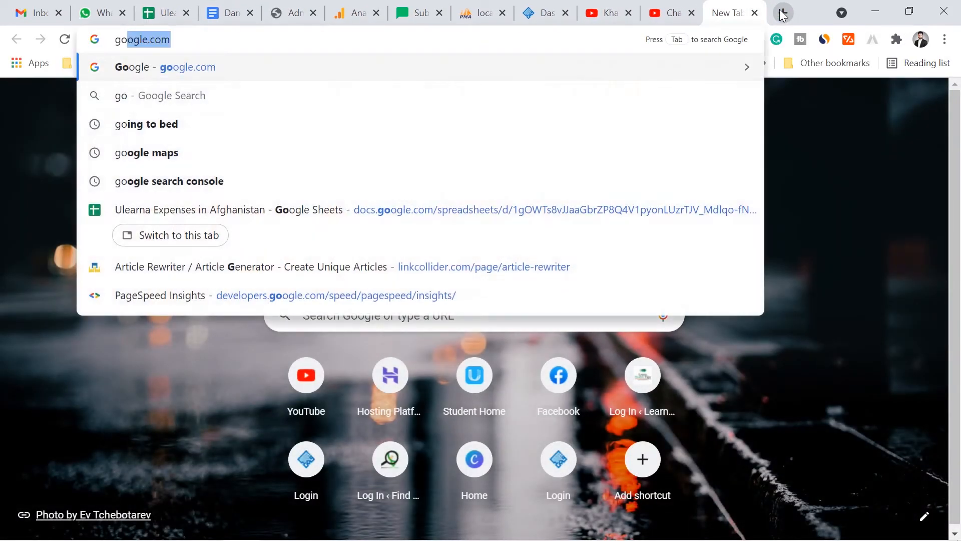
key(Return)
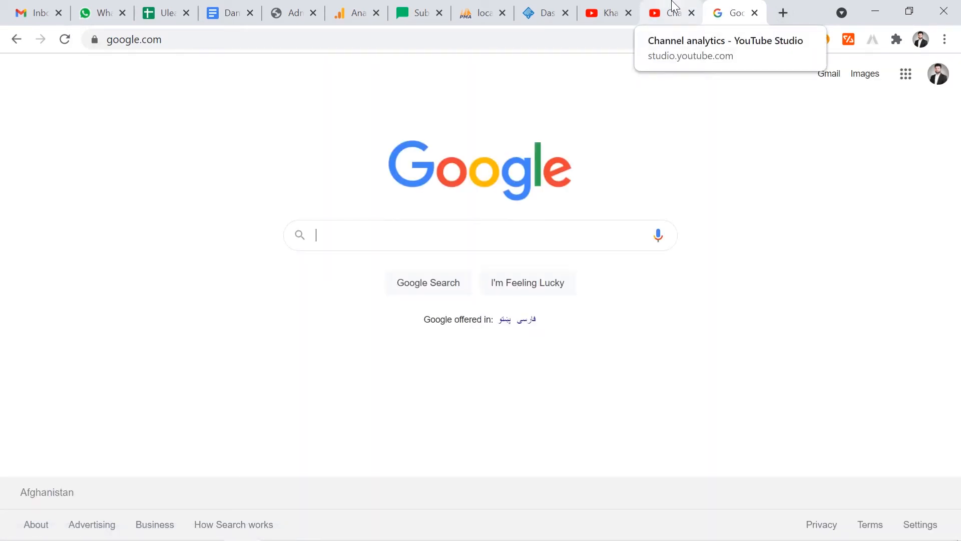
text(myapp)
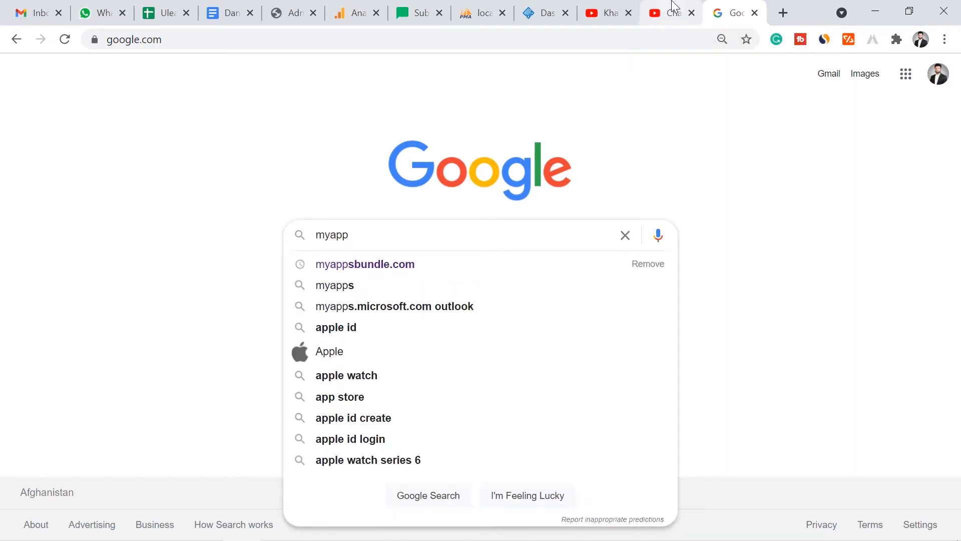
text(bundle.com)
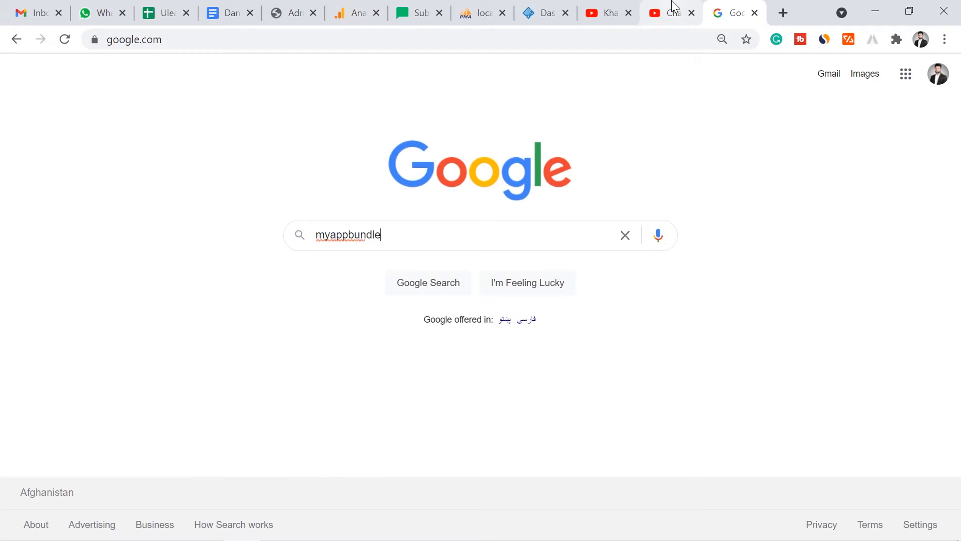
key(Return)
text(s)
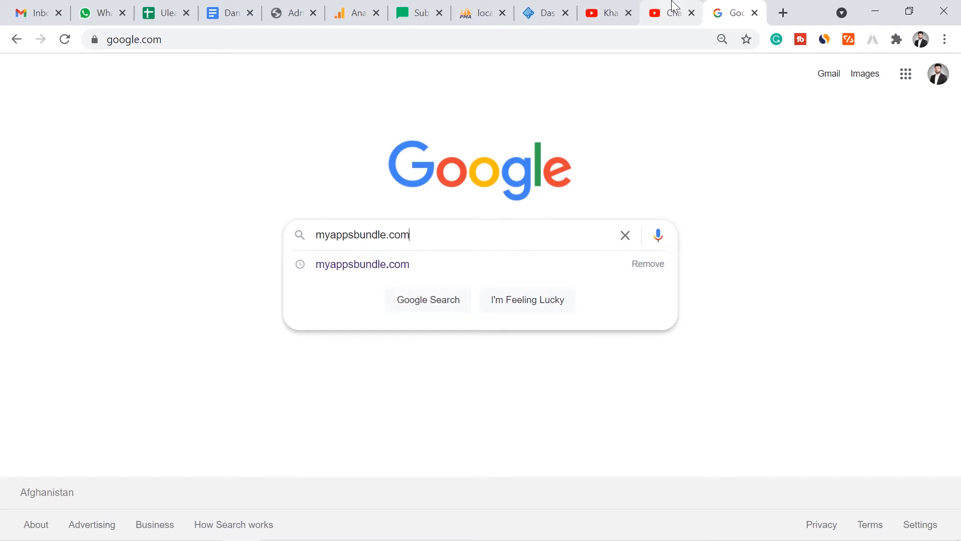
key(Return)
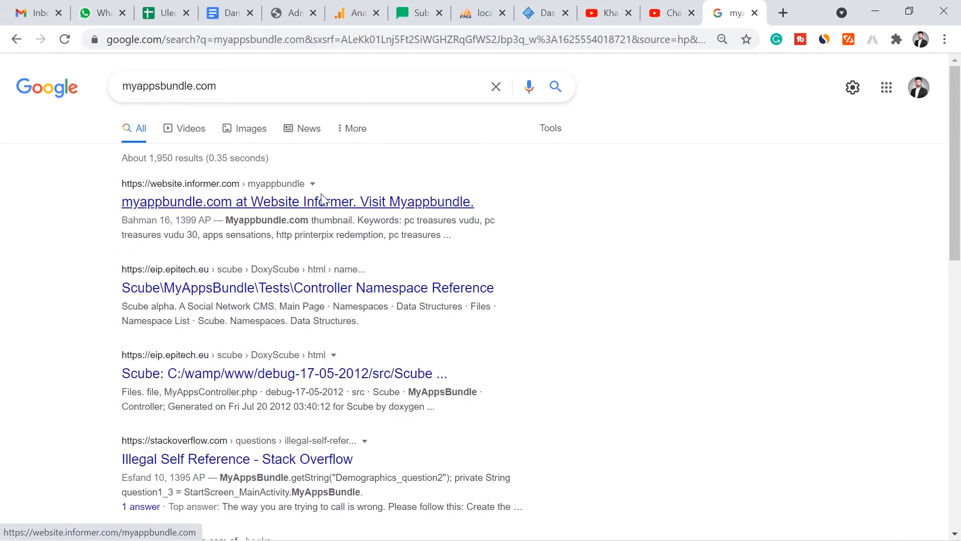
mouse_move(958, 147)
mouse_down()
mouse_move(959, 326)
mouse_move(960, 128)
mouse_up()
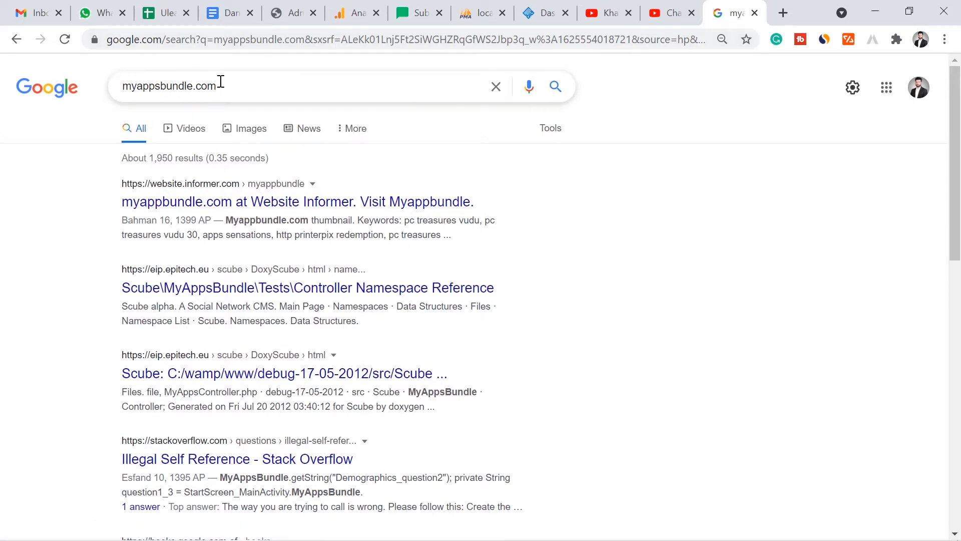
- Search Google for FindBestTricks.com and open its home page from the results in a new tab
drag(221, 82, 112, 89)
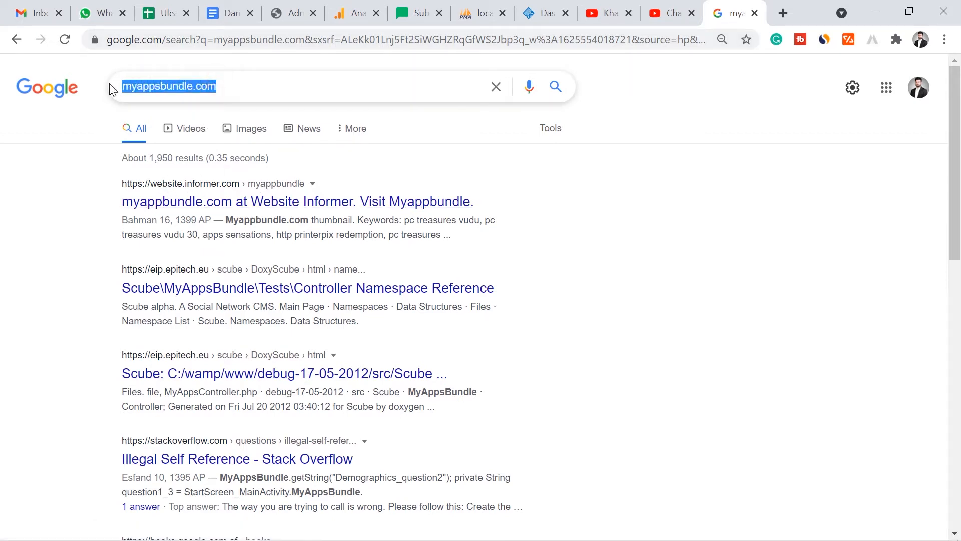
text(Find)
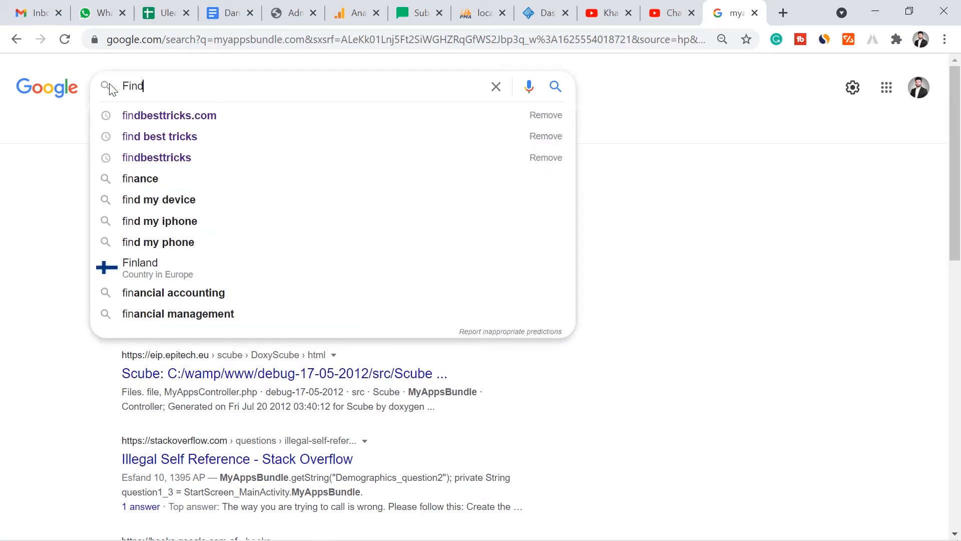
text(BestTricks.com)
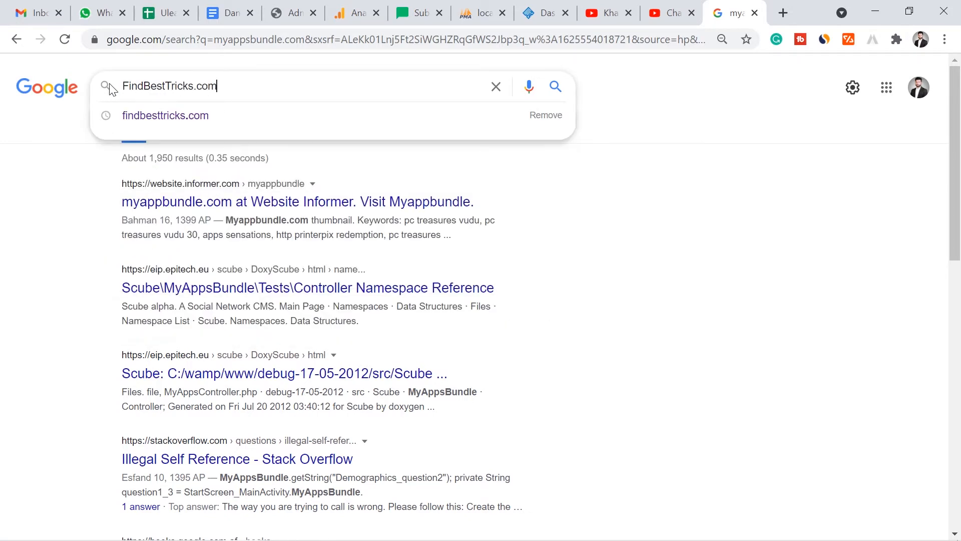
key(Return)
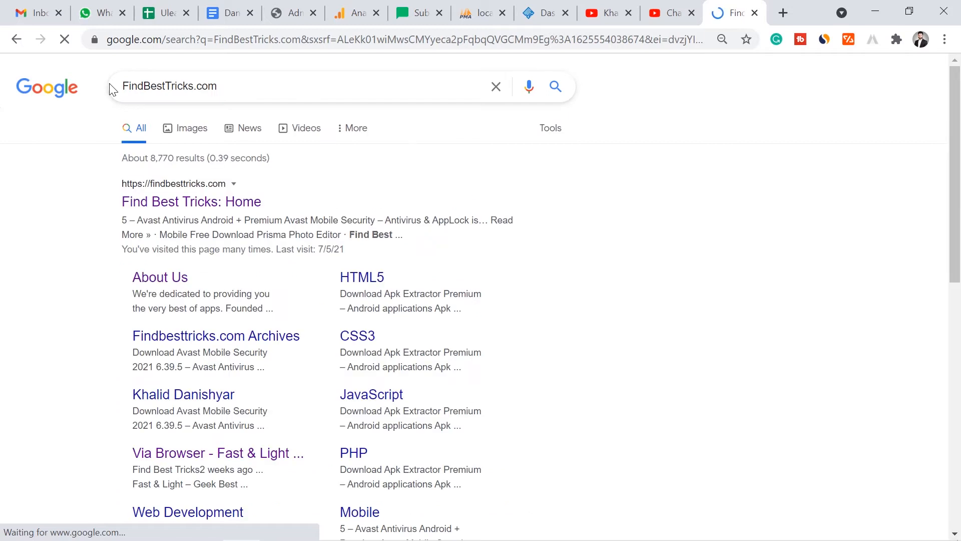
click(181, 210)
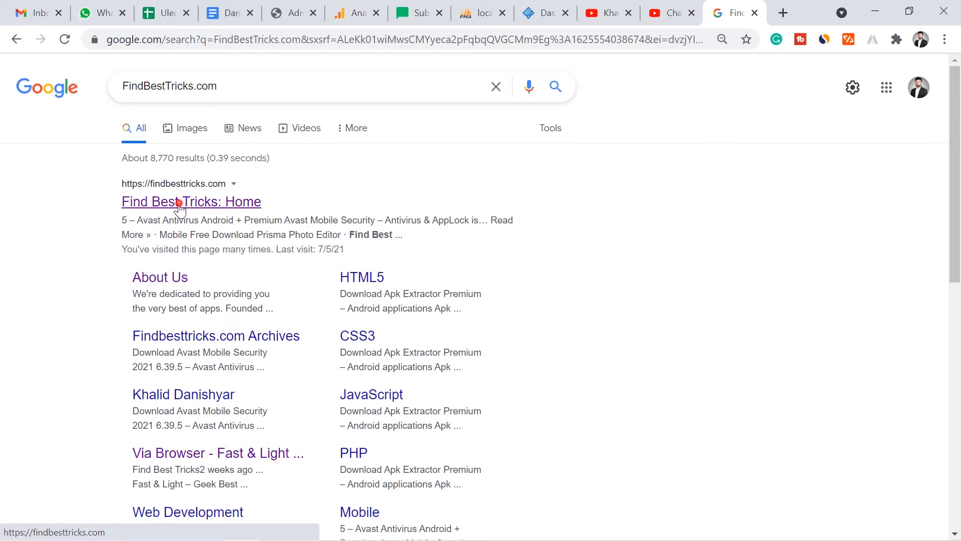
- Replace the FindBestTricks.com query with myappsbundle.com and run the Google search again
drag(231, 92, 99, 79)
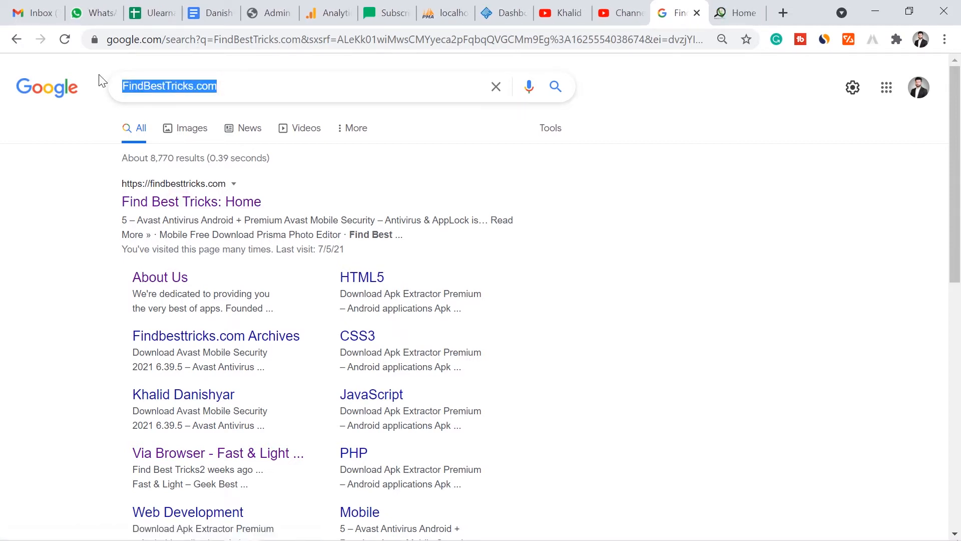
text(myappsbundle.com)
key(Return)
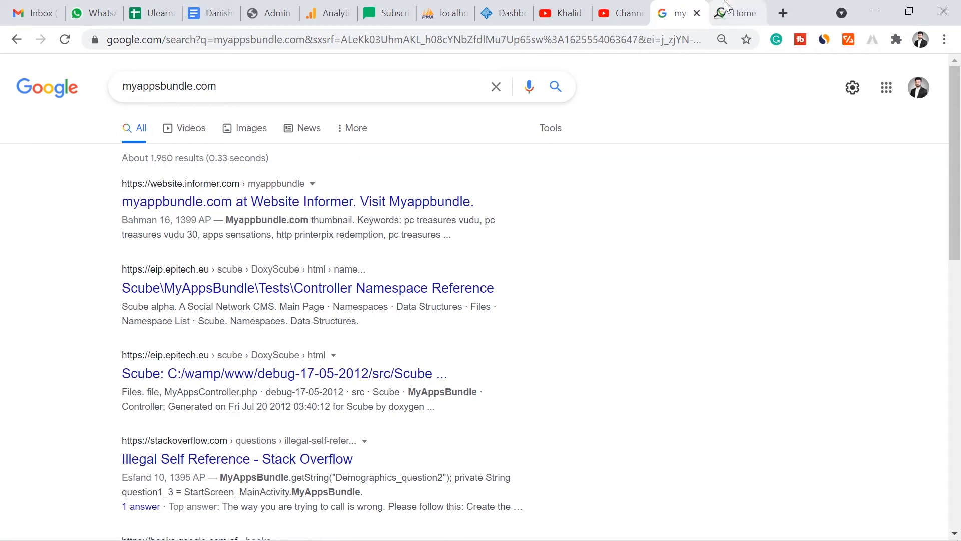
- Look over the open findbesttricks.com home page and return to the myappsbundle.com search results
click(721, 9)
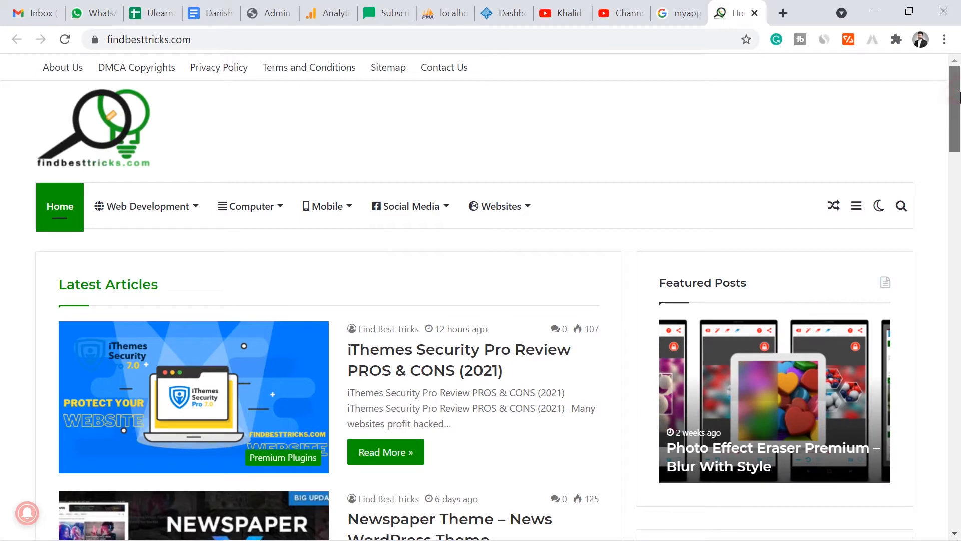
drag(953, 96, 956, 73)
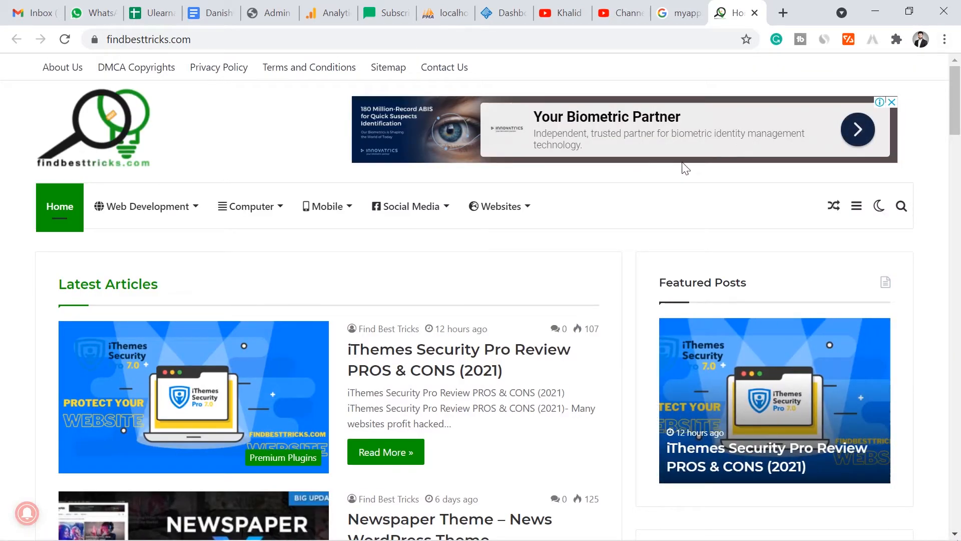
mouse_move(956, 119)
mouse_down()
mouse_move(955, 333)
mouse_move(956, 119)
mouse_up()
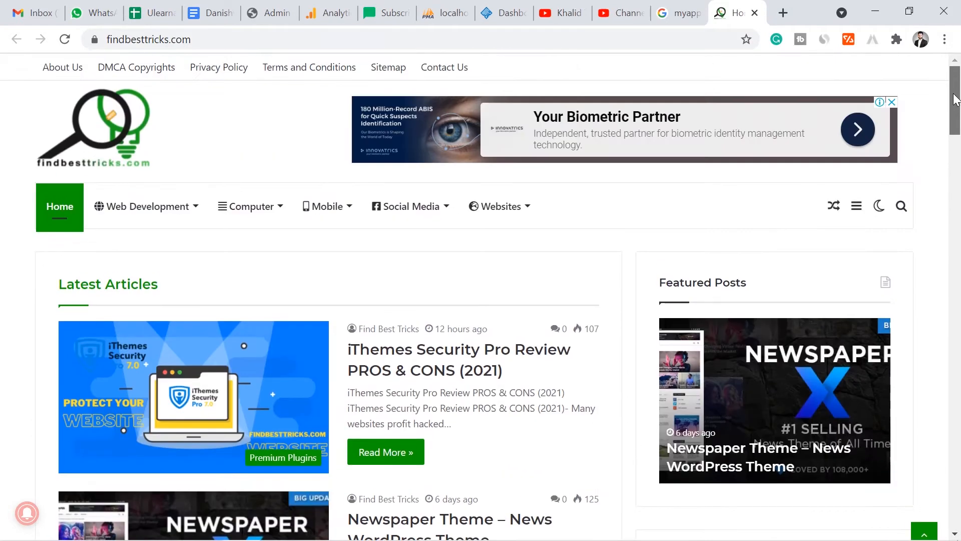
click(674, 8)
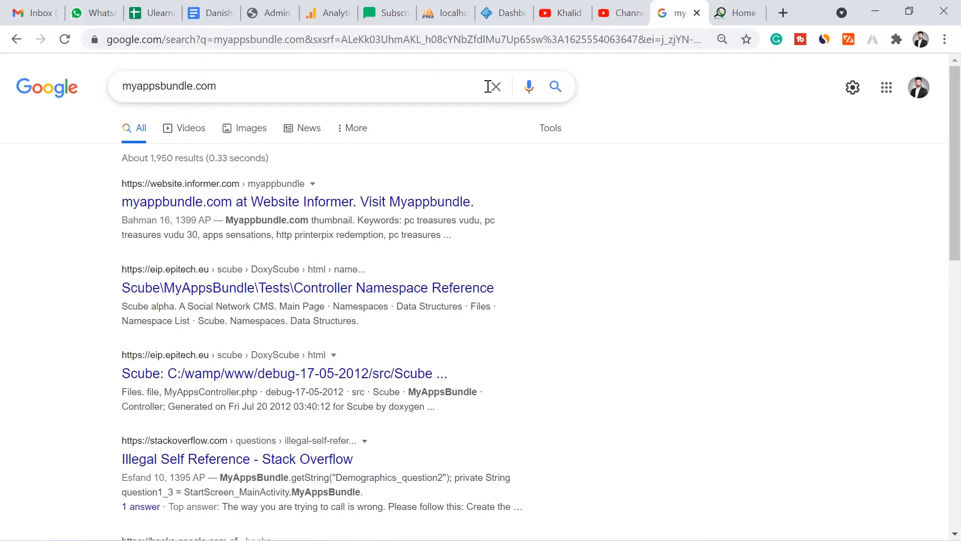
- Open the WordPress login page at myappsbundle.com/admin in a new browser tab
click(783, 13)
text(mysp)
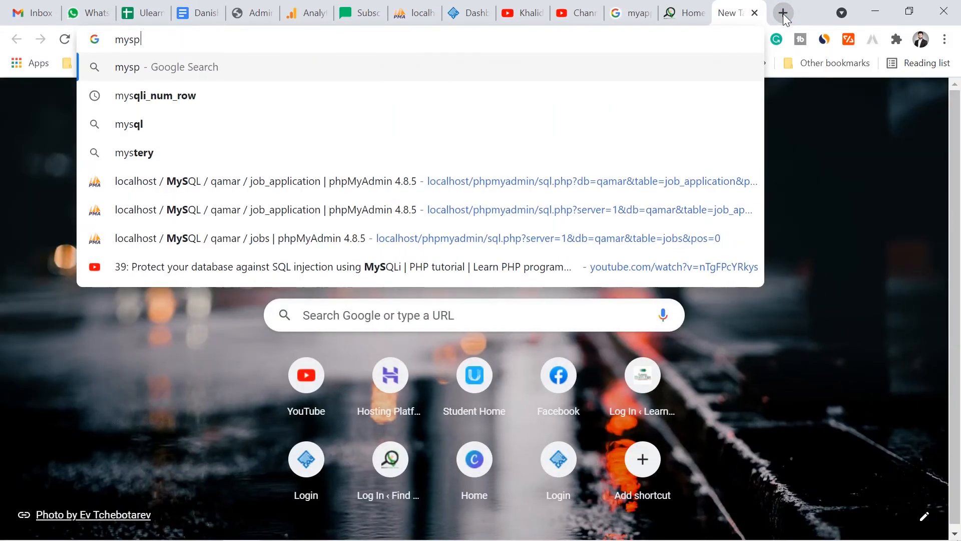
key(BackSpace)
text(appsbundle.com)
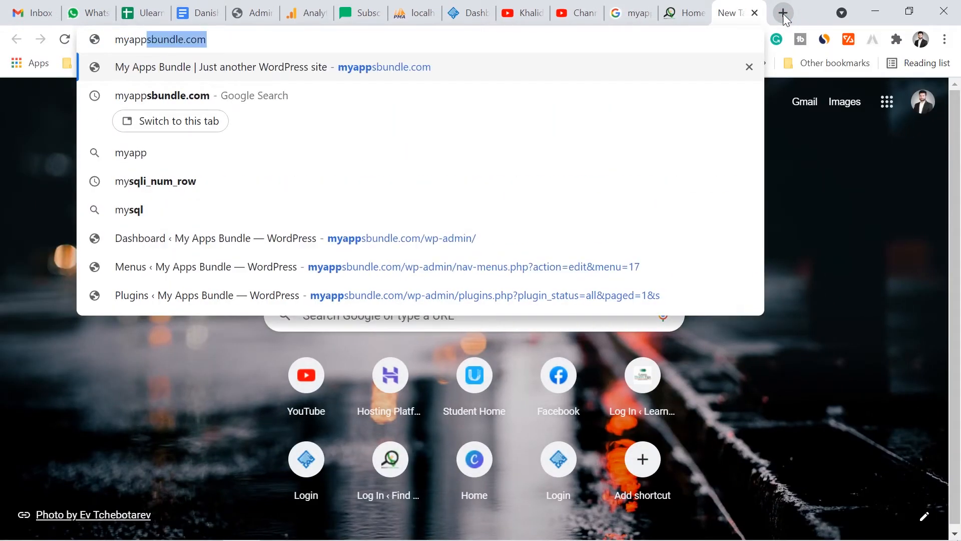
key(Right)
text(/admin)
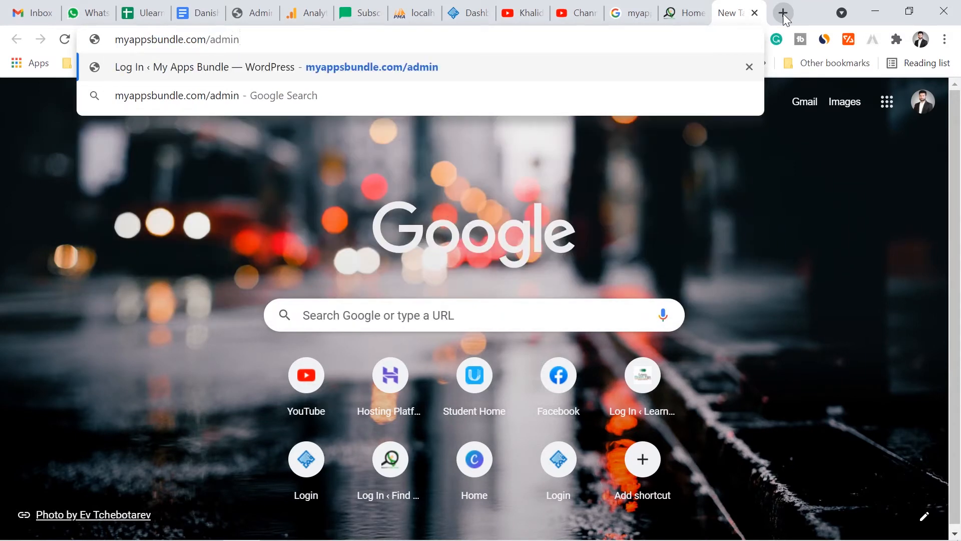
key(Return)
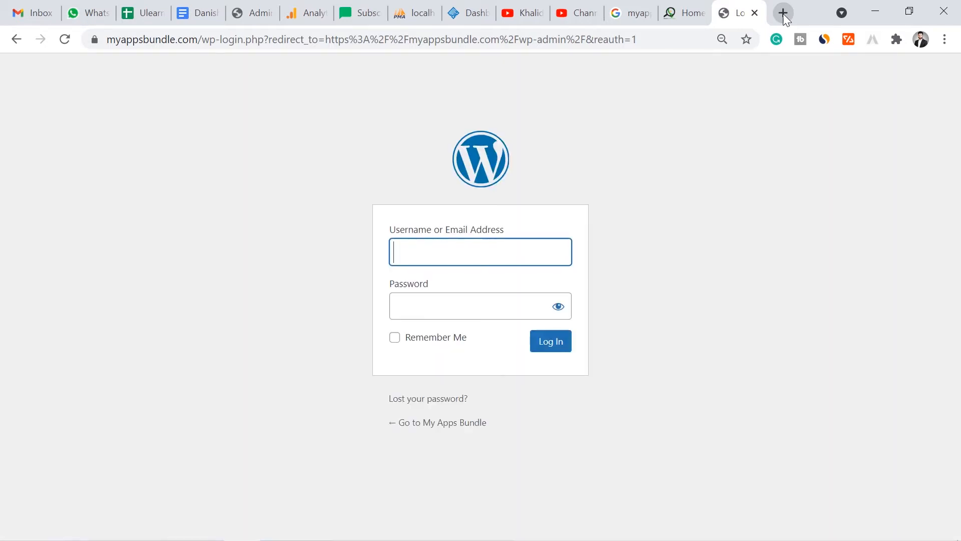
- Log in to WordPress with the username admin and the account password, and dismiss the browser's offer to save the password
text(admin)
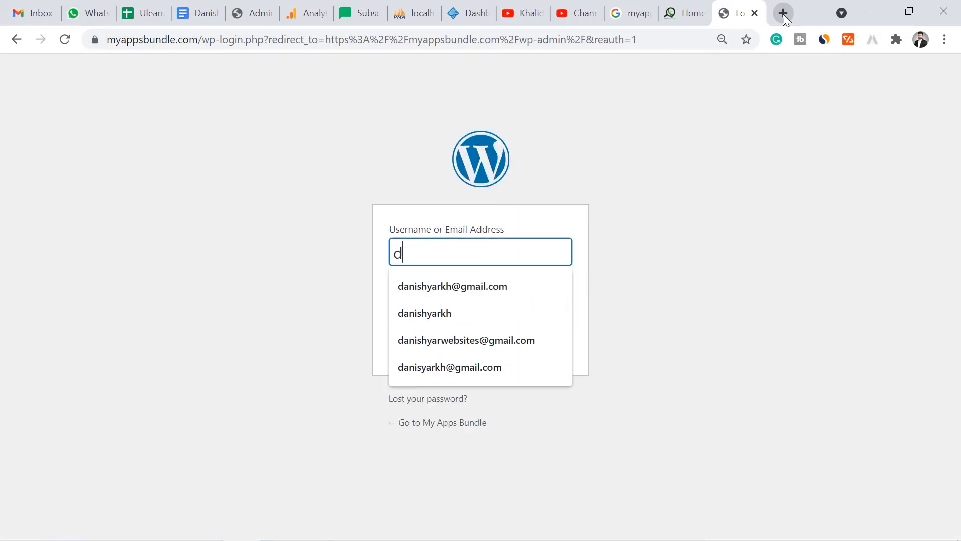
key(Tab)
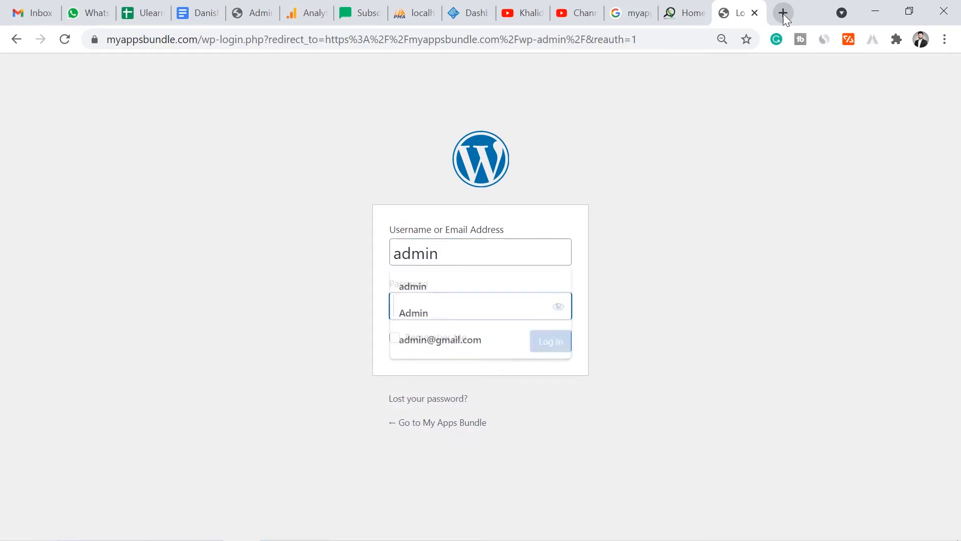
text(•••)
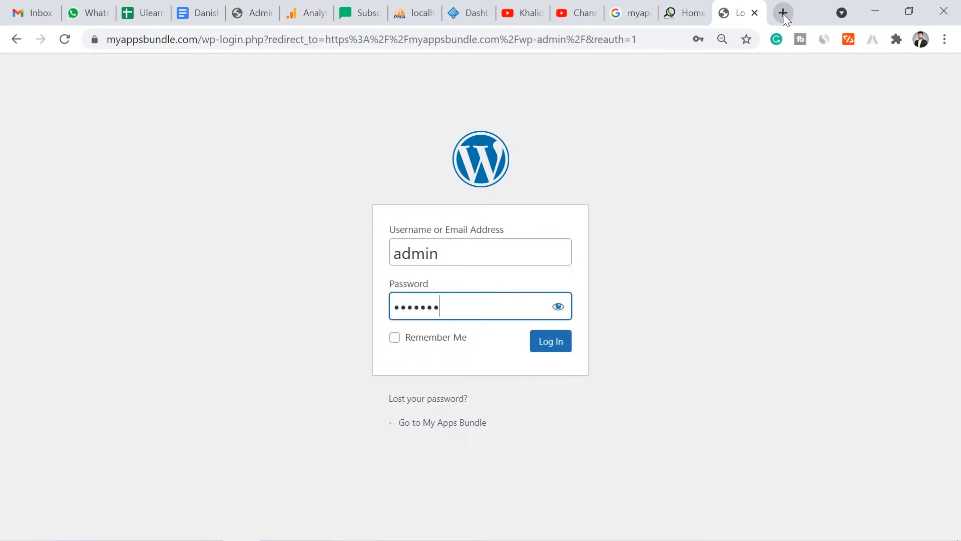
text(••••••••••••)
click(558, 337)
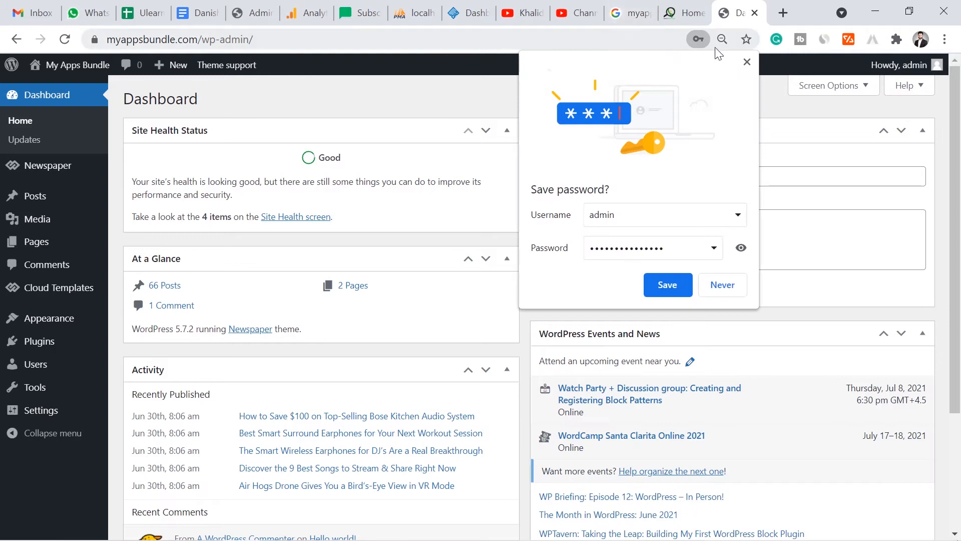
click(747, 62)
- Glance at the YouTube channel's uploads, and view the connection security details of the WordPress dashboard
click(526, 13)
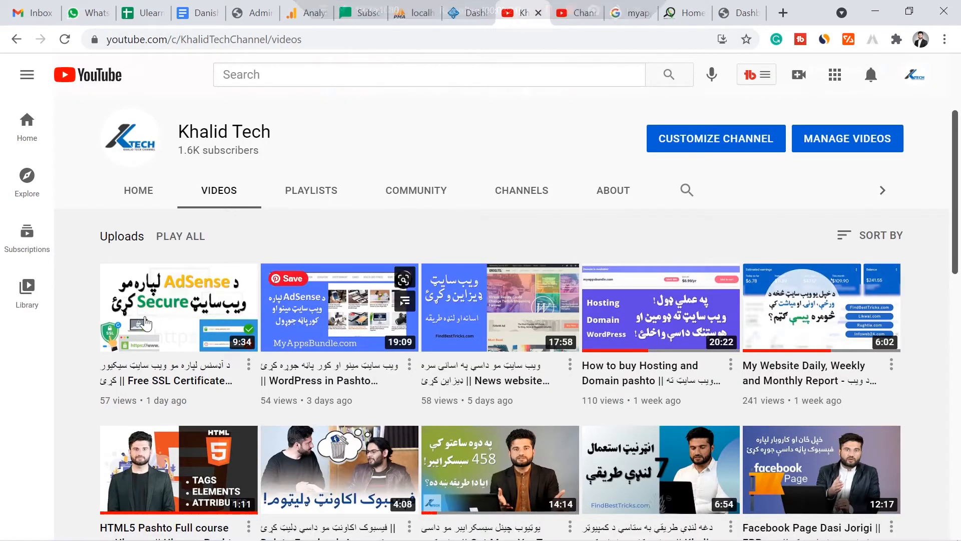
click(737, 13)
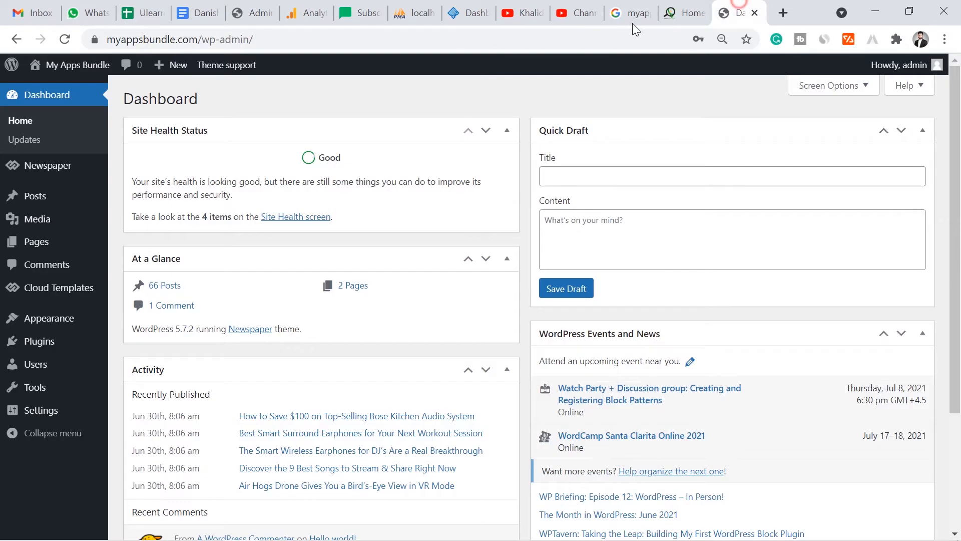
click(95, 39)
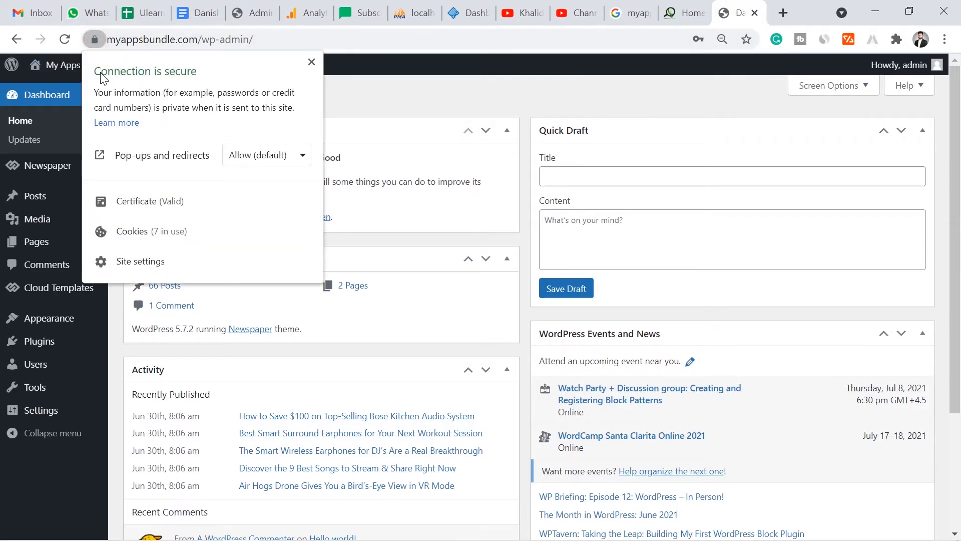
- Open the myappsbundle.com home page in a new tab, inspect its connection security details and close them
click(780, 15)
text(mya)
key(Return)
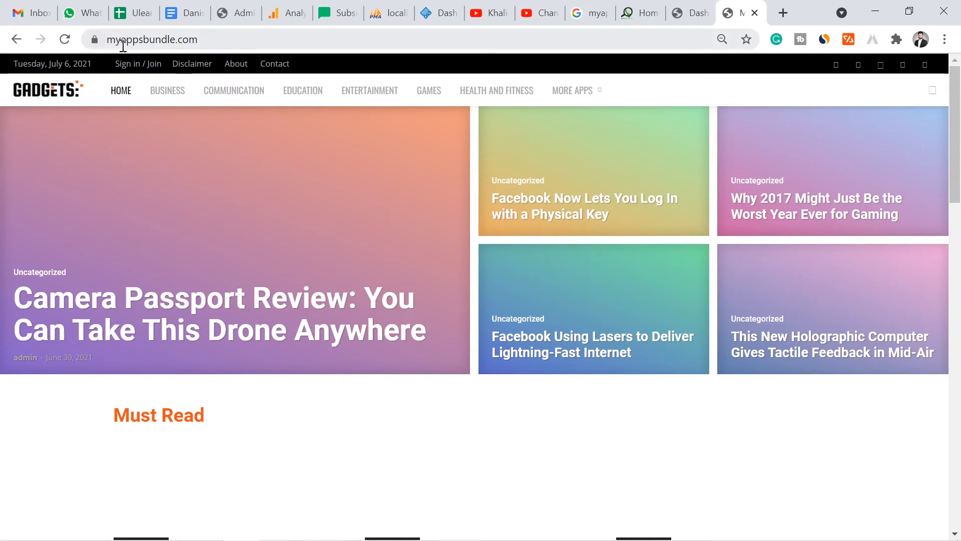
click(95, 40)
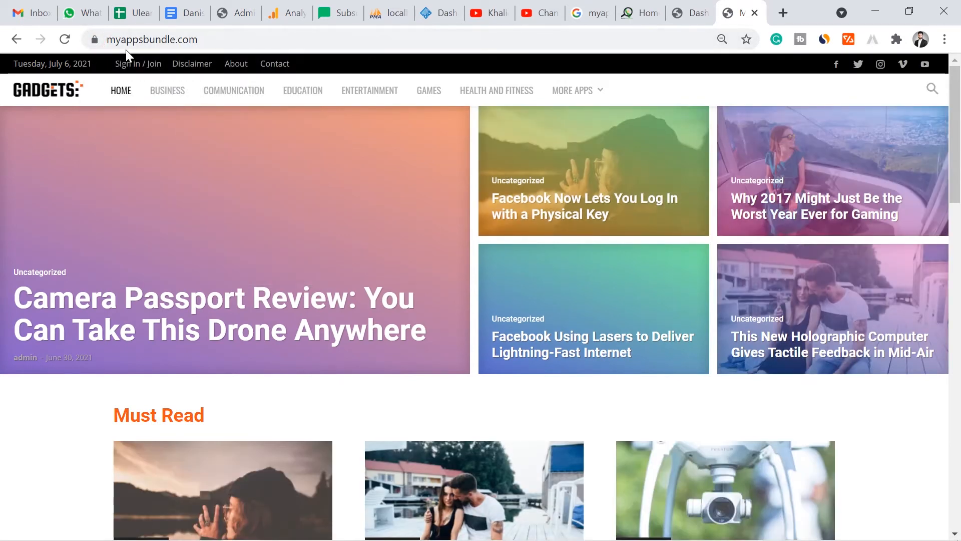
mouse_move(958, 118)
mouse_down()
mouse_move(958, 386)
mouse_move(954, 99)
mouse_up()
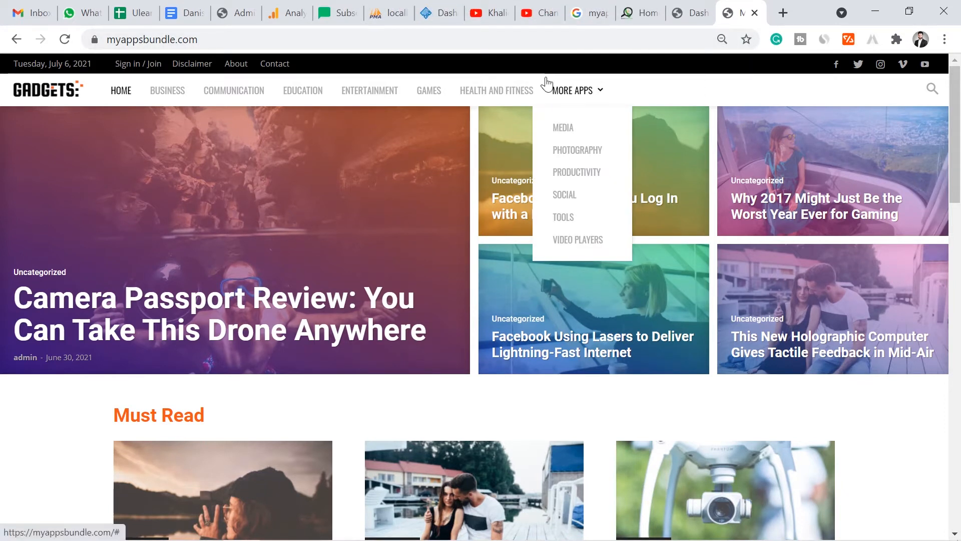
click(95, 40)
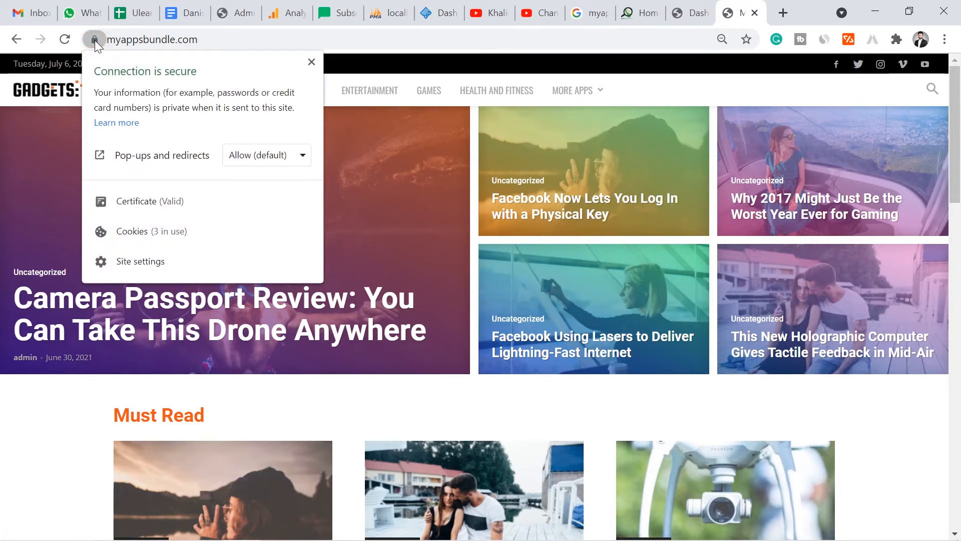
click(312, 63)
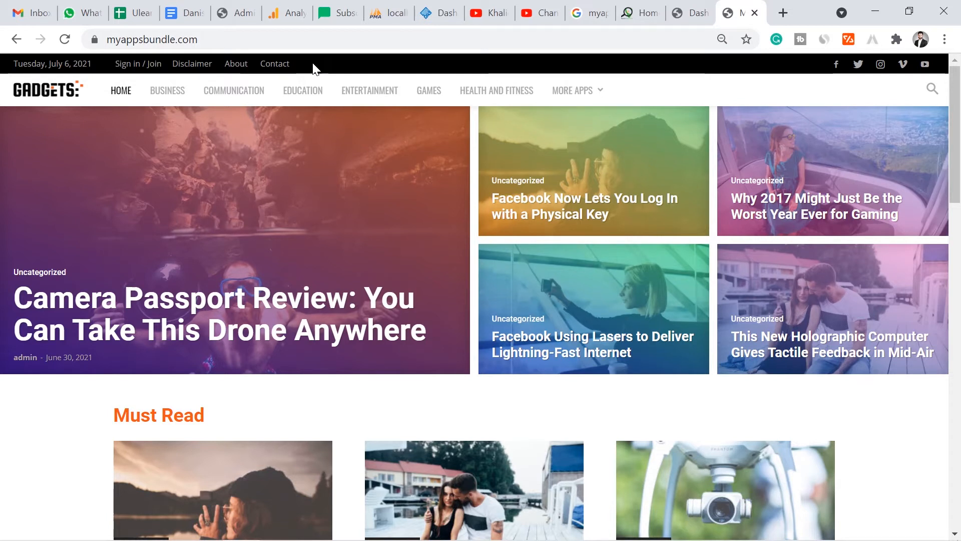
- Return to the WordPress dashboard, go to adding a new plugin and search the plugin directory for "site kit"
click(678, 15)
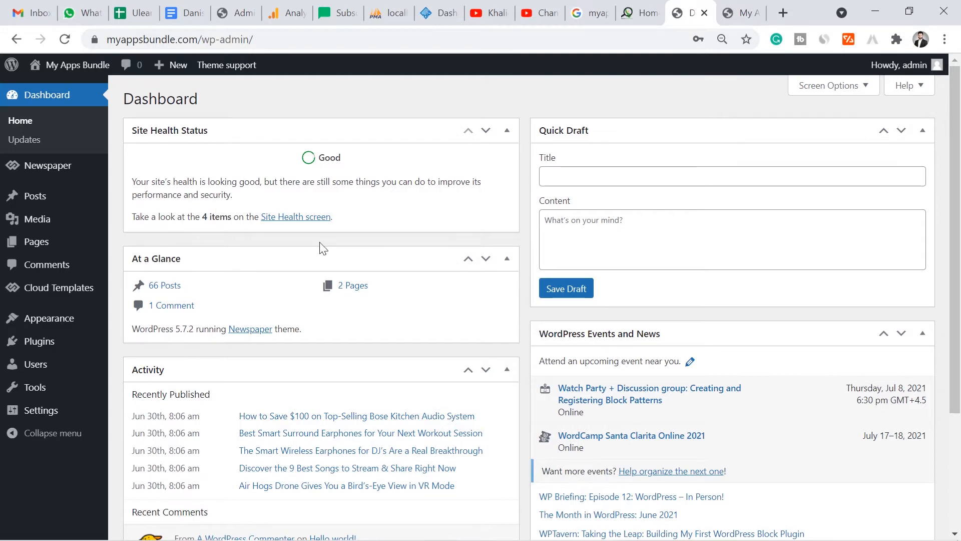
mouse_move(86, 349)
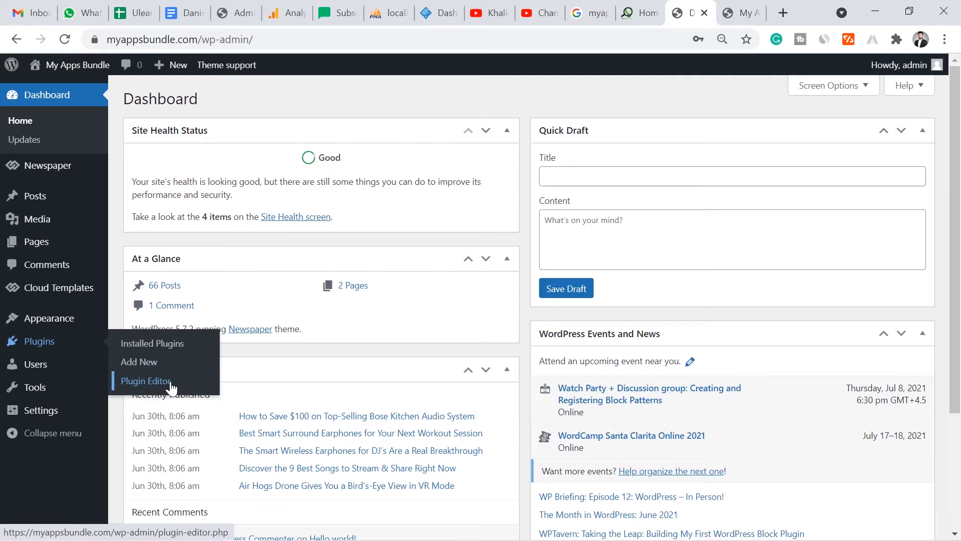
click(135, 365)
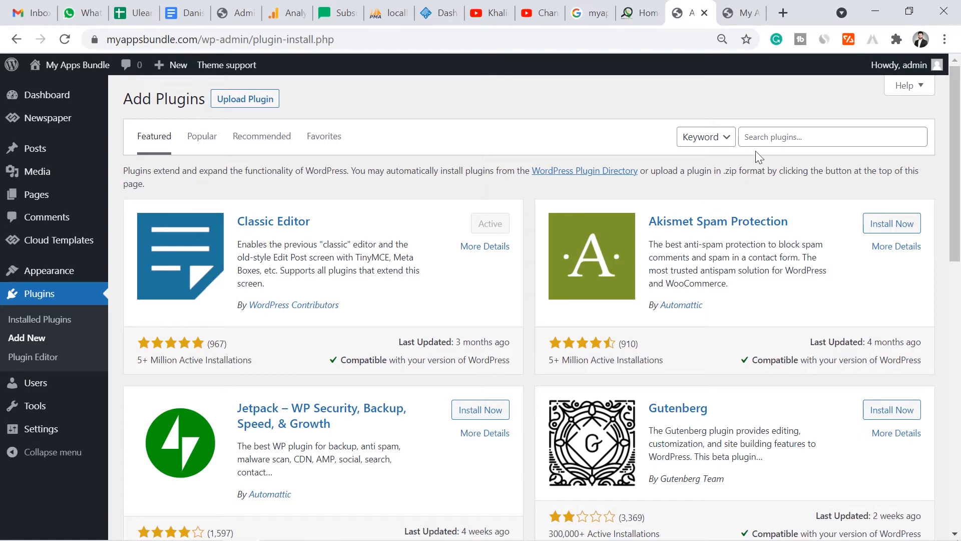
click(759, 137)
text(site kit)
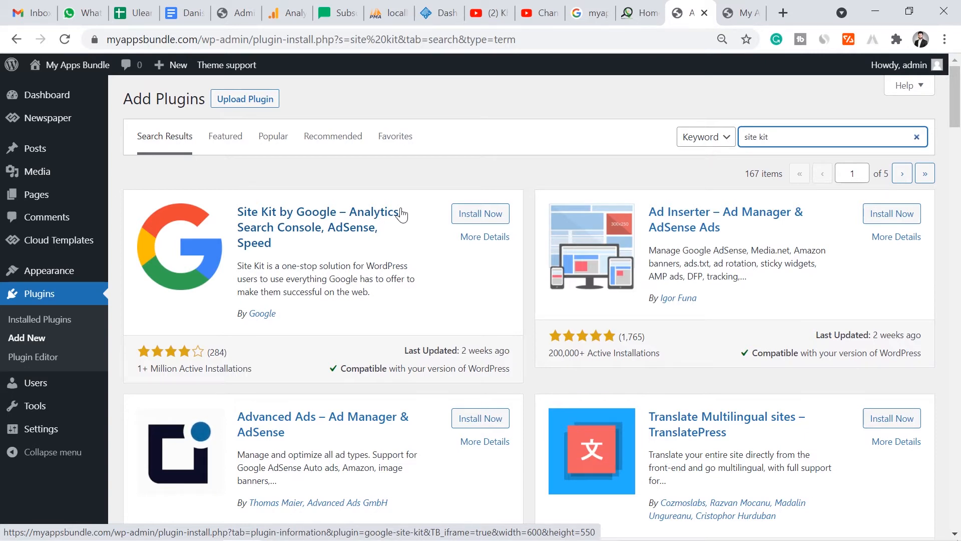
- Install and activate the Site Kit by Google plugin
click(487, 215)
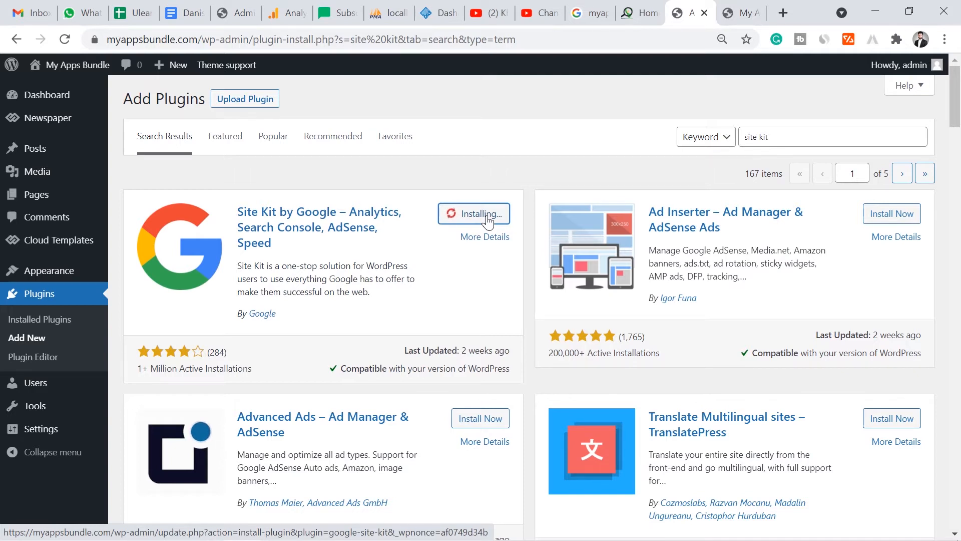
mouse_move(954, 102)
mouse_down()
mouse_move(958, 258)
mouse_move(959, 102)
mouse_up()
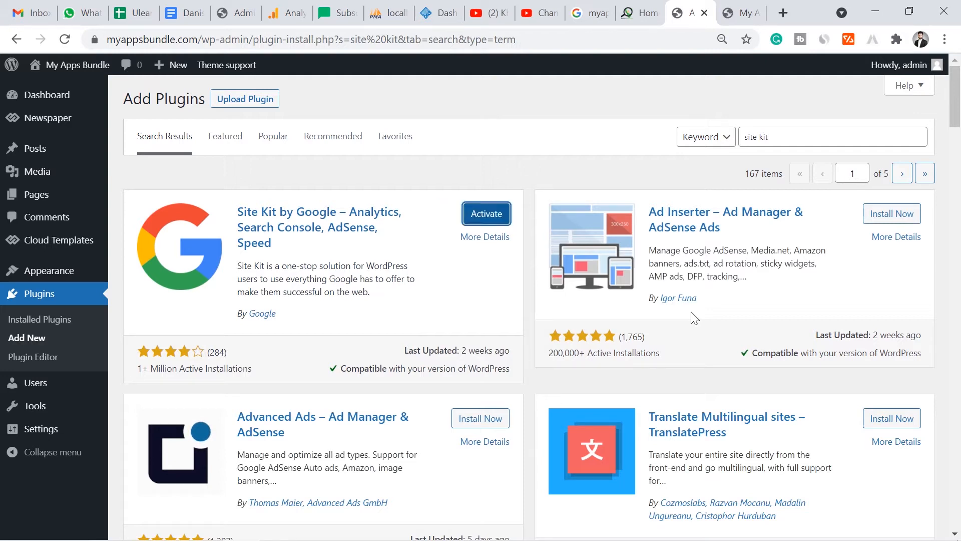
click(483, 216)
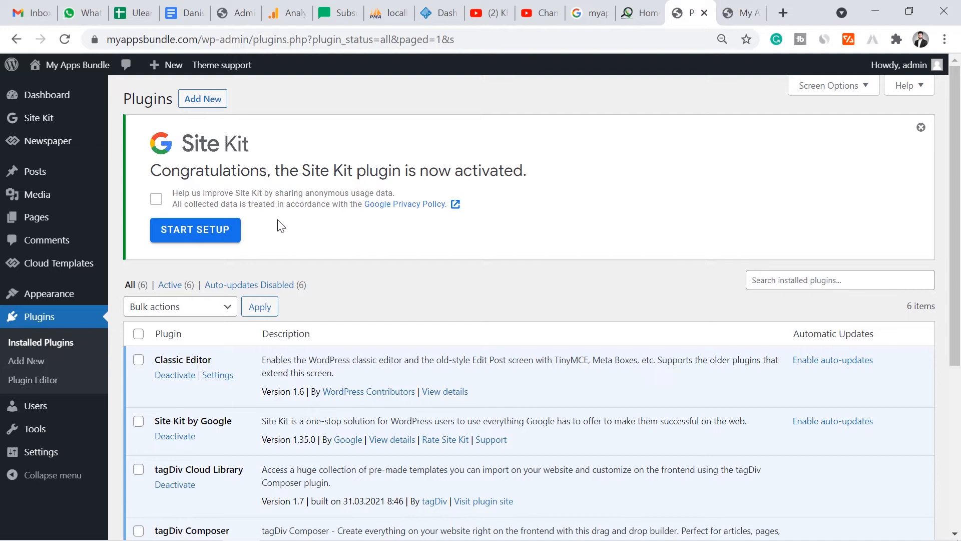
- Opt in to sharing anonymous usage data and start the Site Kit setup
click(156, 200)
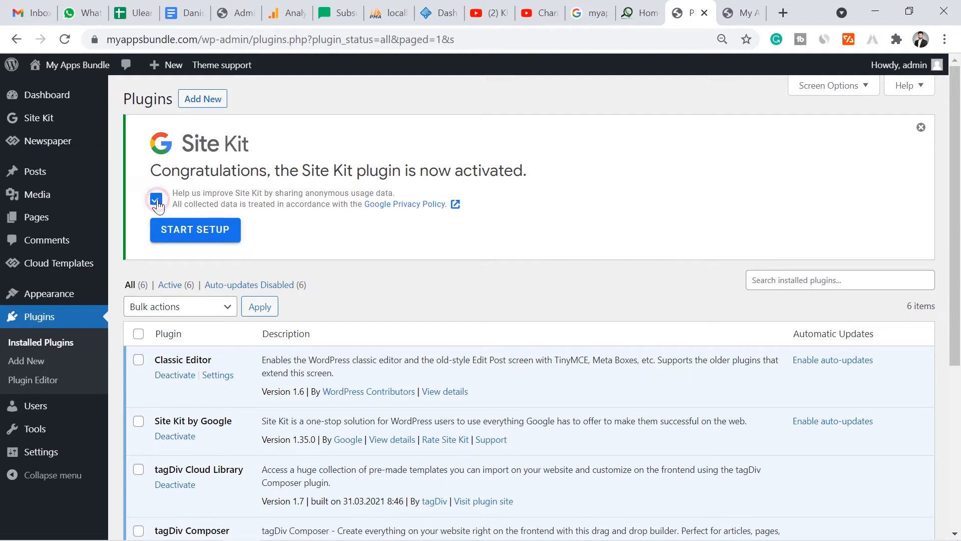
click(212, 236)
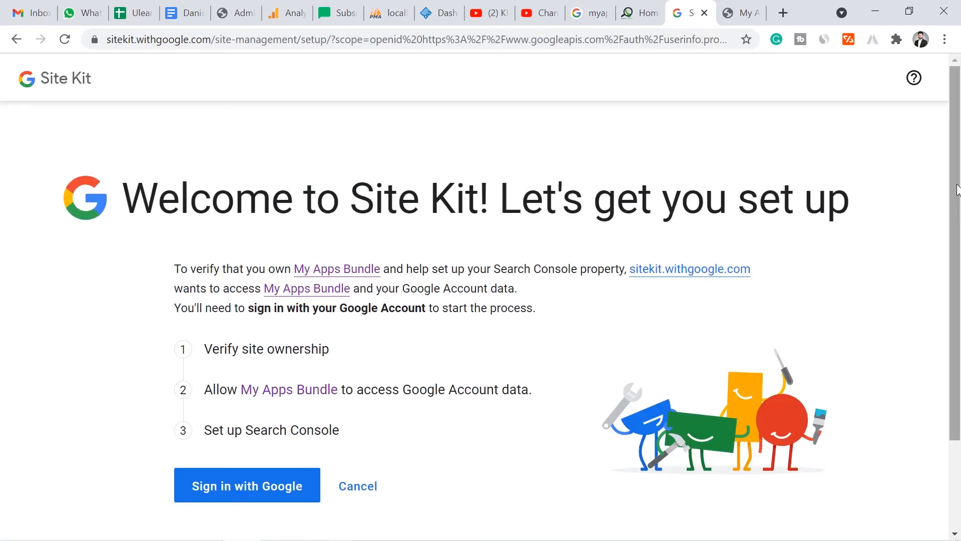
- Sign in to Site Kit with the existing Google account and allow the requested access
scroll(357, 228, down, 1)
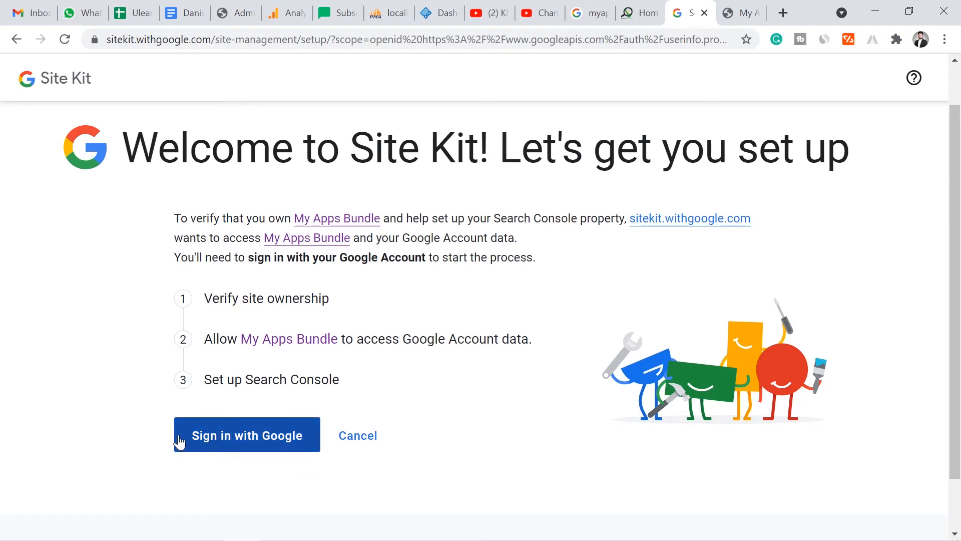
click(281, 443)
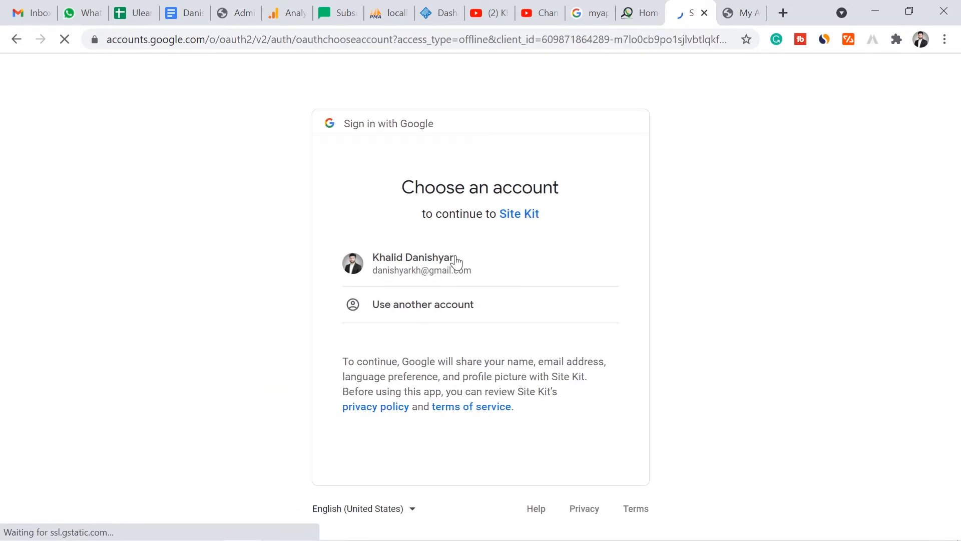
click(467, 269)
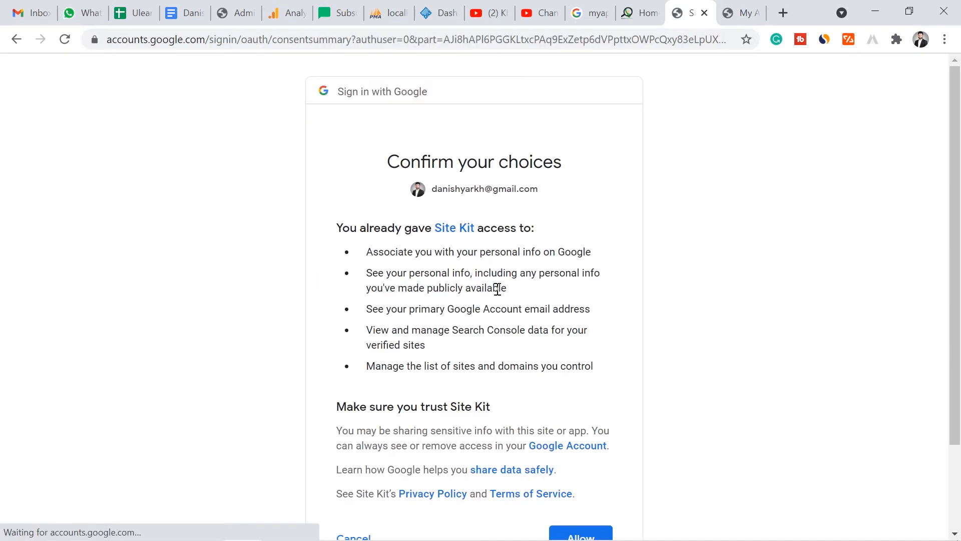
scroll(701, 255, down, 1)
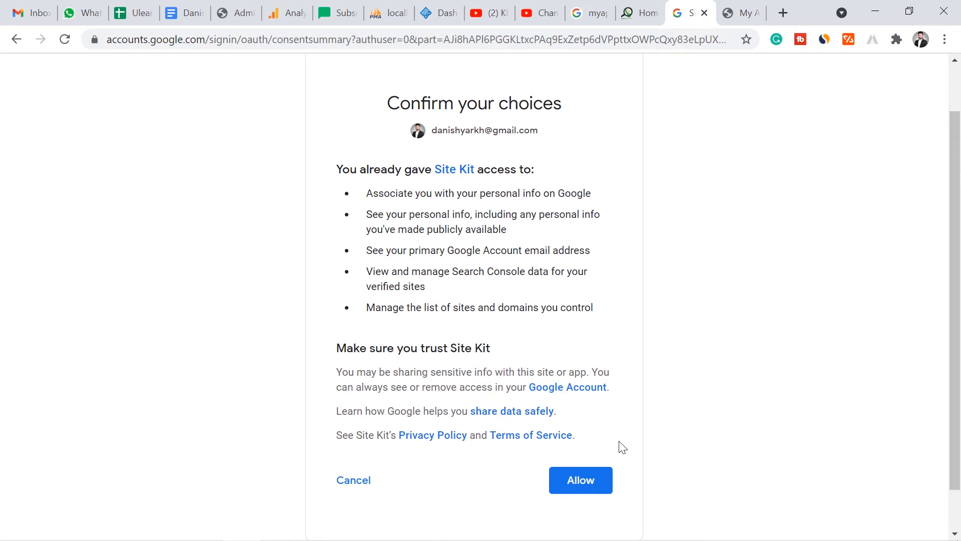
click(595, 487)
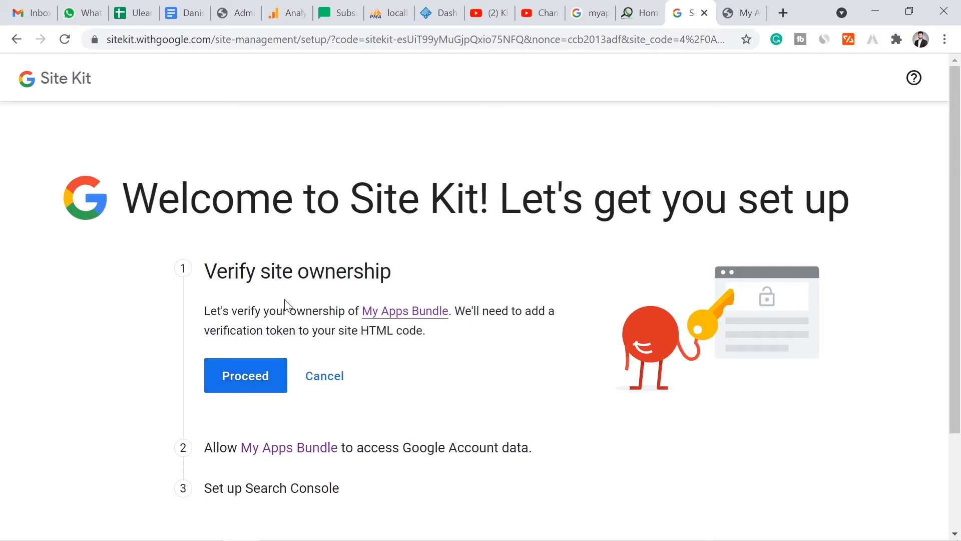
- Verify ownership of My Apps Bundle and allow the site to access the Google Account data
click(243, 375)
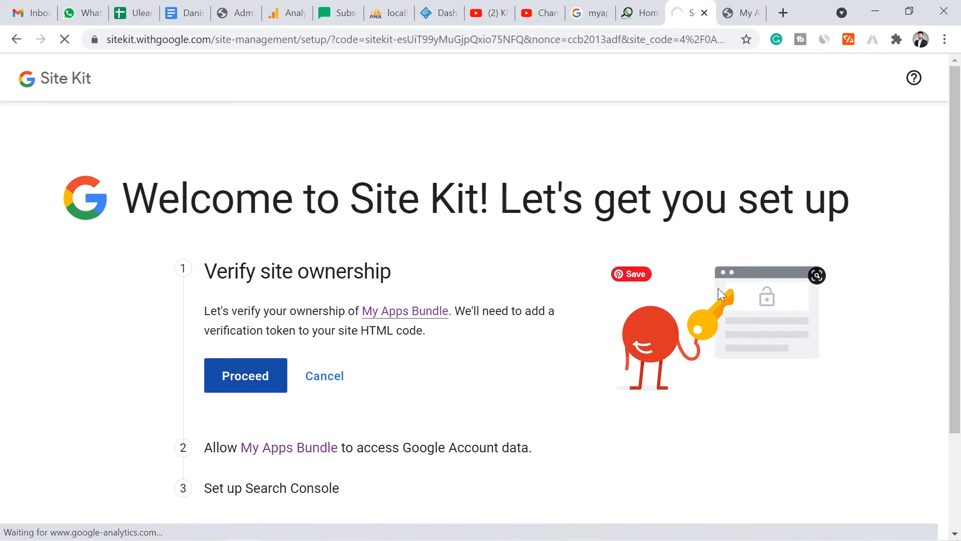
click(736, 12)
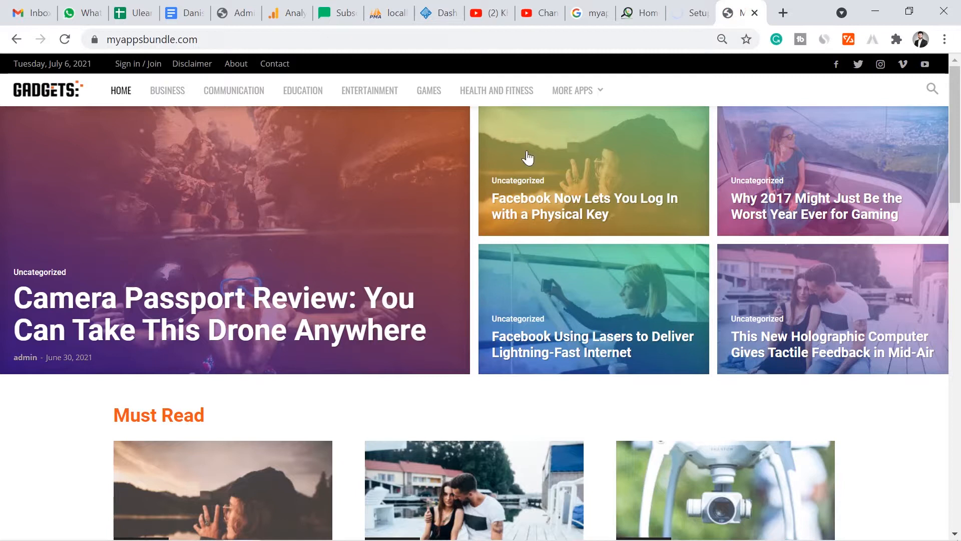
click(640, 12)
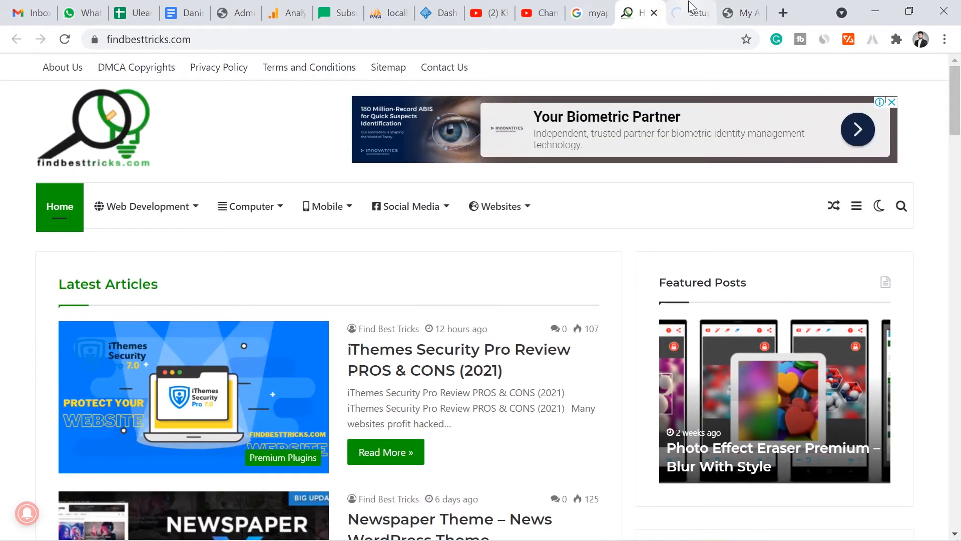
click(690, 6)
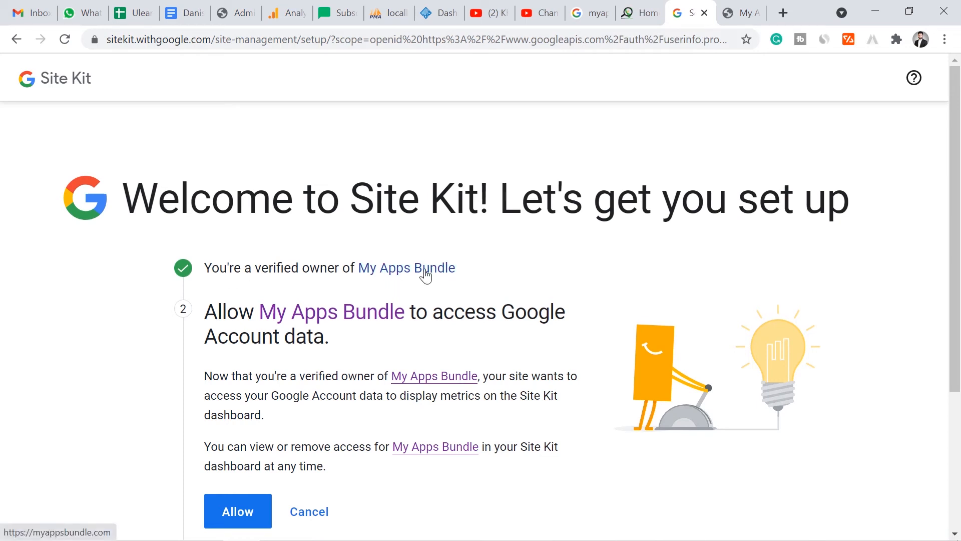
scroll(442, 321, down, 2)
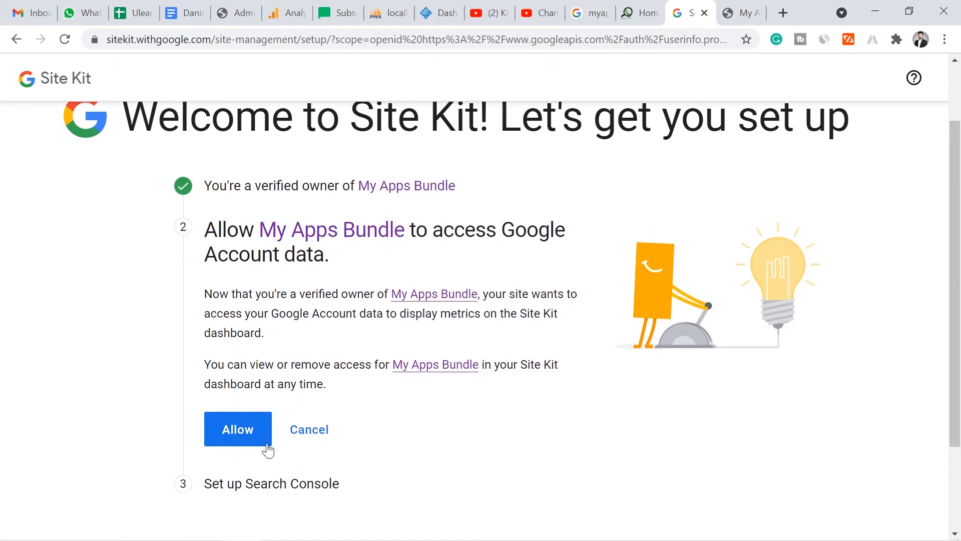
click(228, 430)
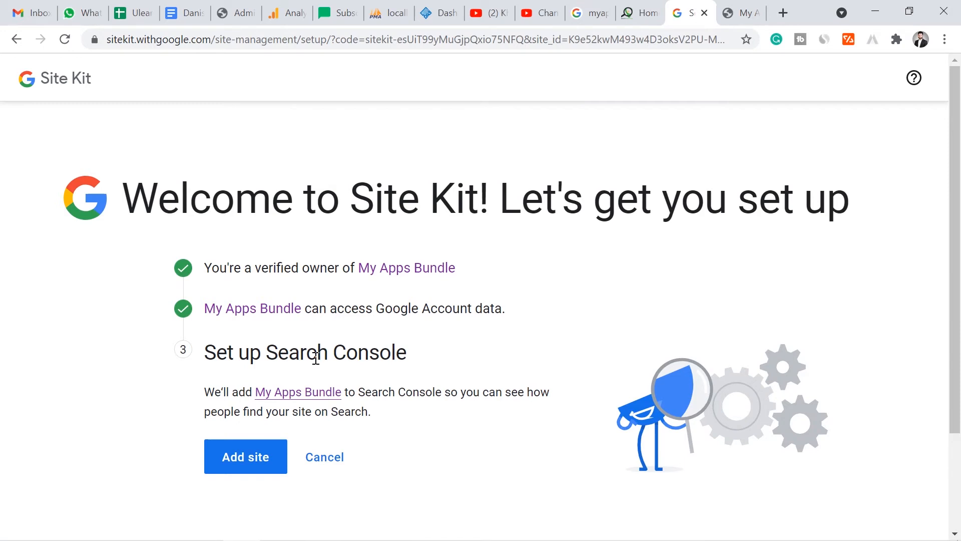
- Add My Apps Bundle to Search Console, and look over the Site Kit dashboard in WordPress
click(257, 462)
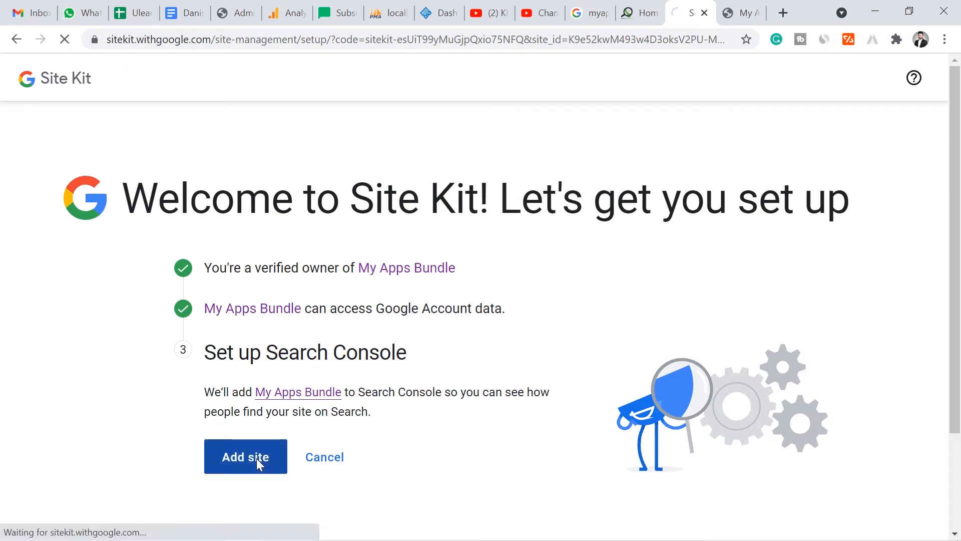
scroll(323, 321, down, 2)
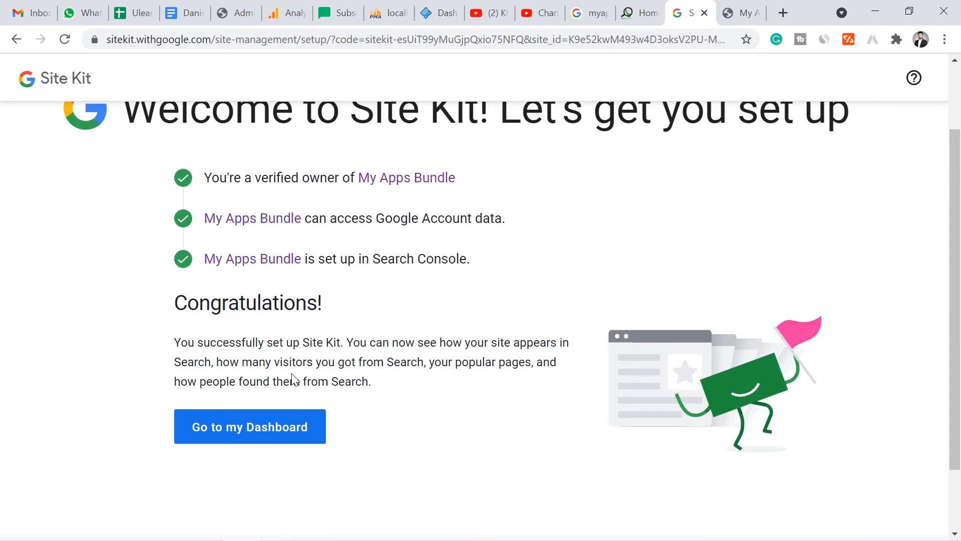
click(272, 439)
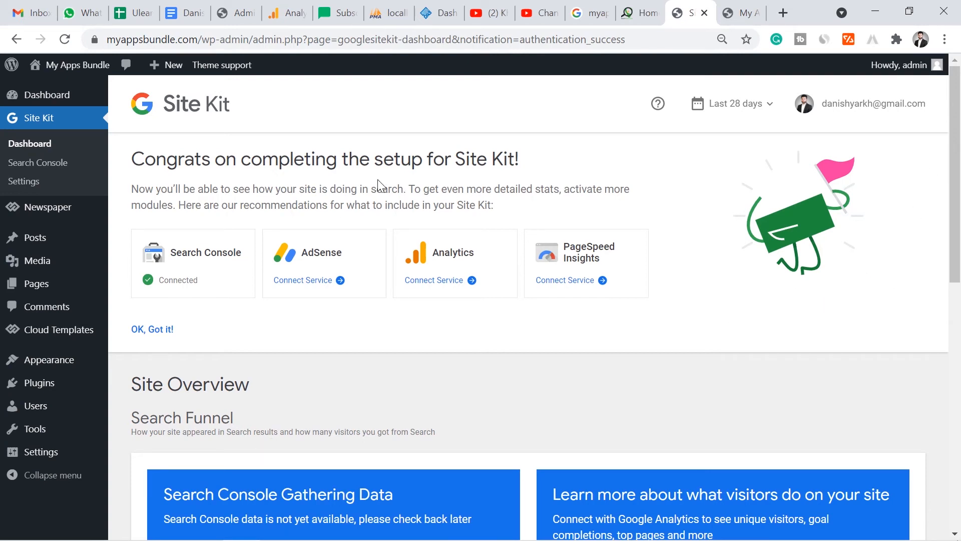
drag(244, 254, 170, 253)
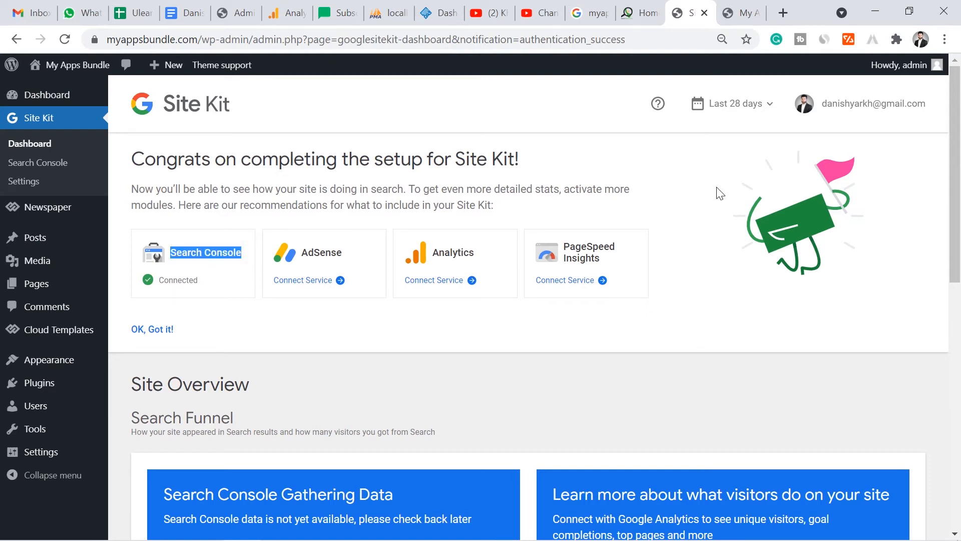
drag(956, 246, 958, 328)
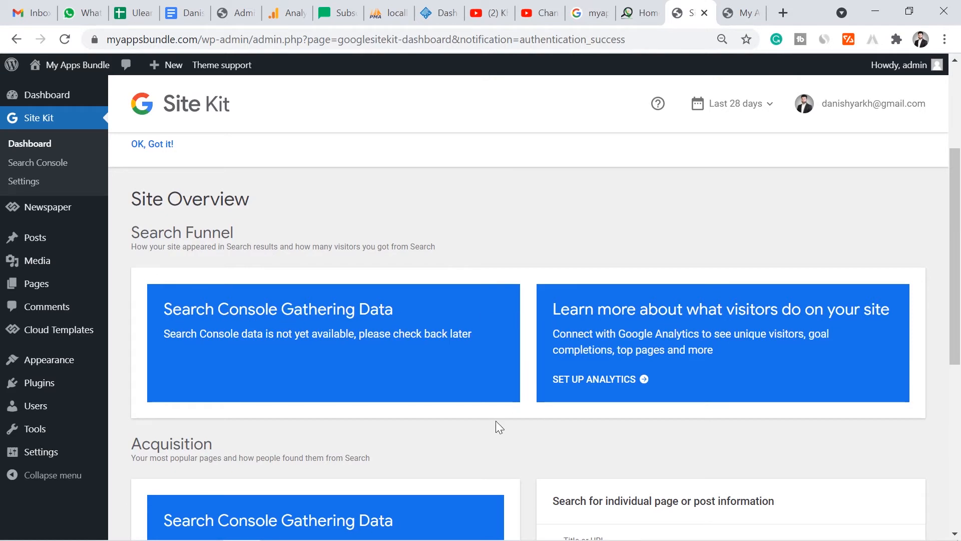
drag(956, 290, 954, 313)
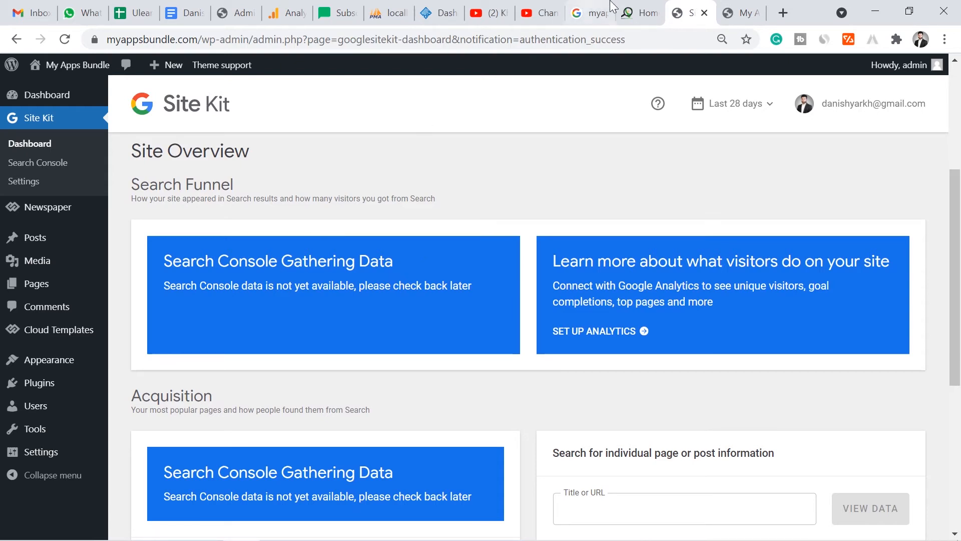
- Search Google for "search console" in a new browser tab and enter Google Search Console from its about page
click(785, 13)
text(go)
key(Tab)
text(search cos)
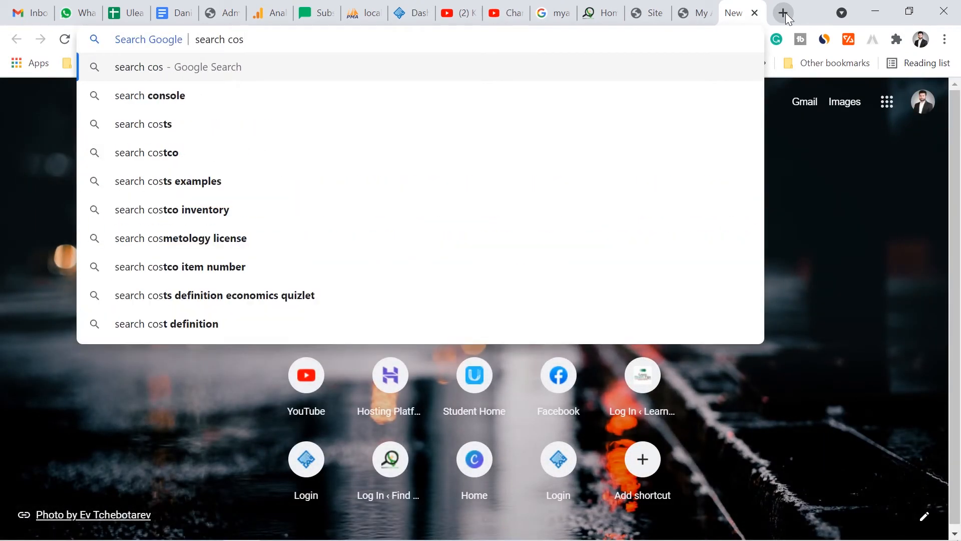
key(BackSpace)
text(nsole)
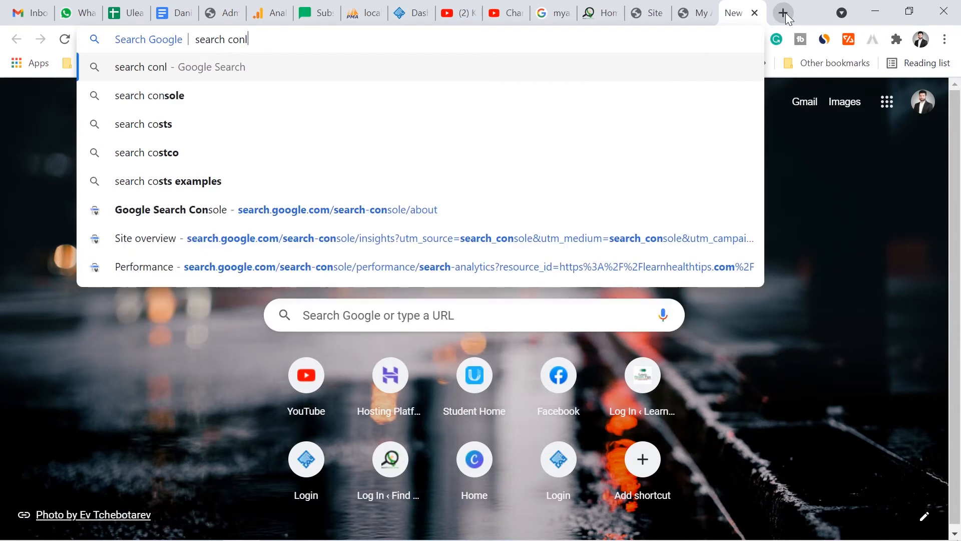
key(Return)
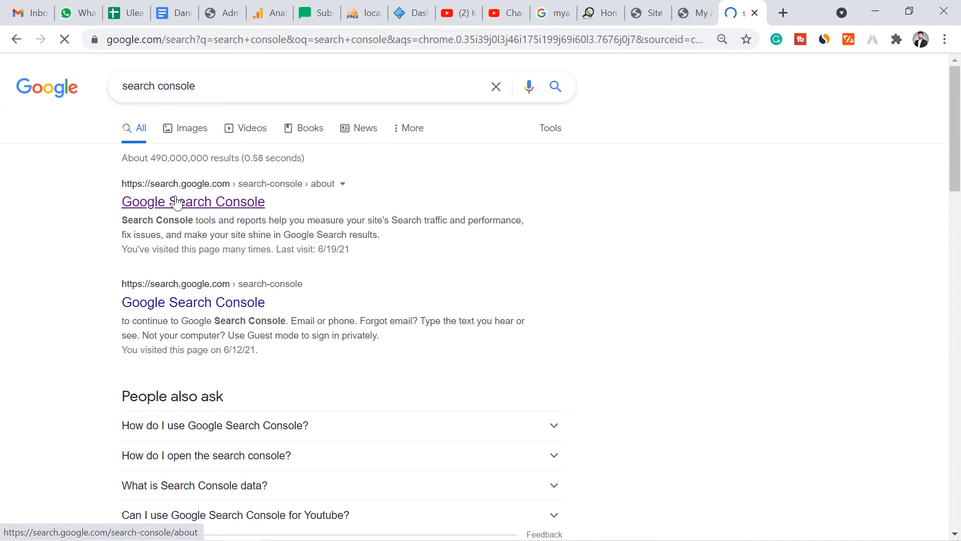
click(176, 202)
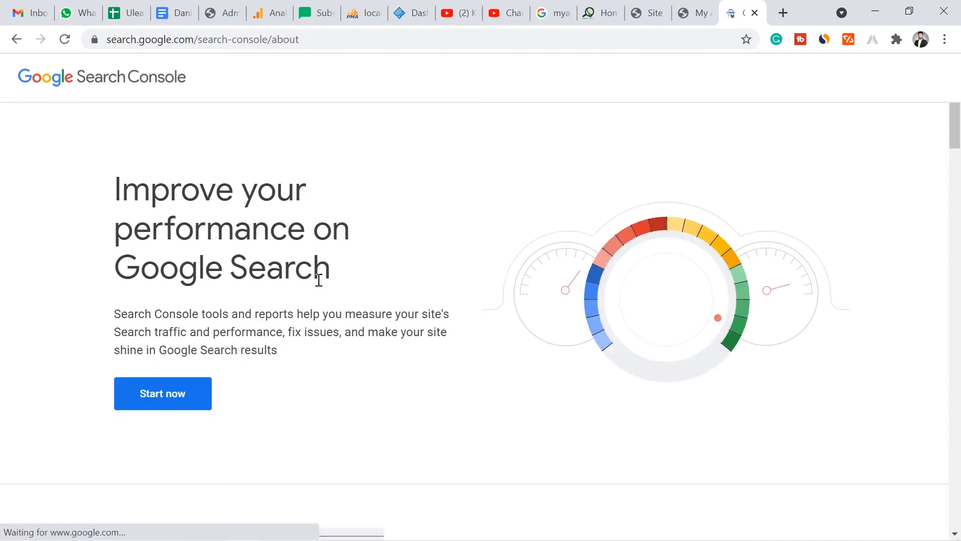
click(179, 394)
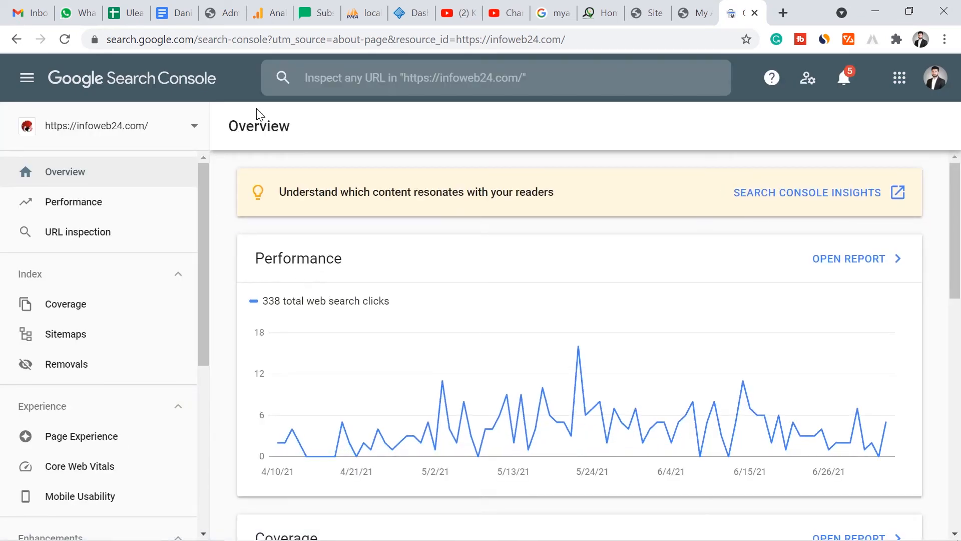
click(146, 123)
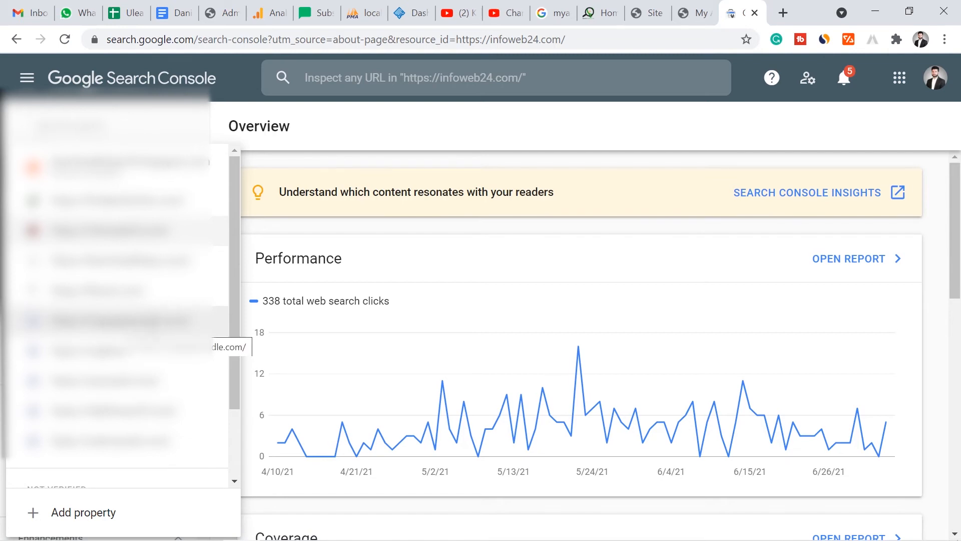
click(150, 322)
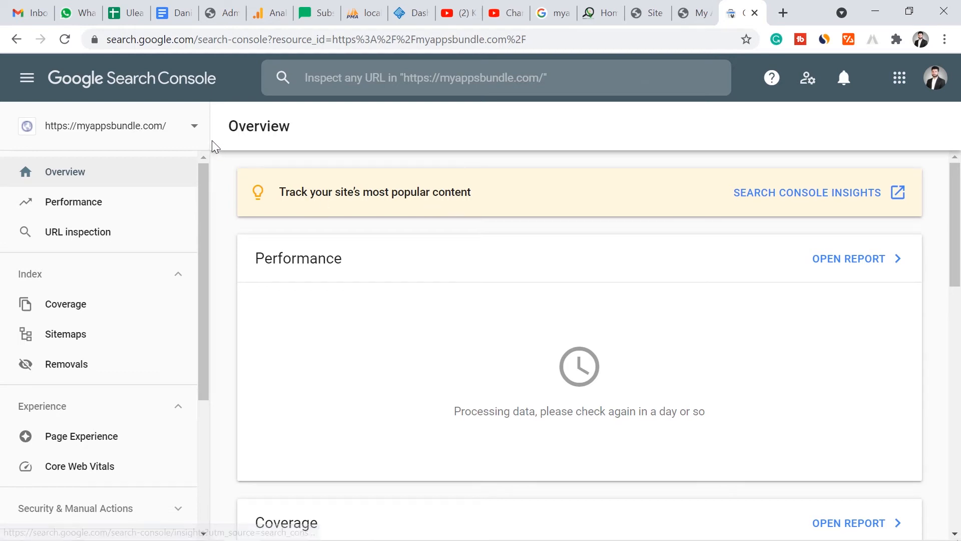
click(136, 201)
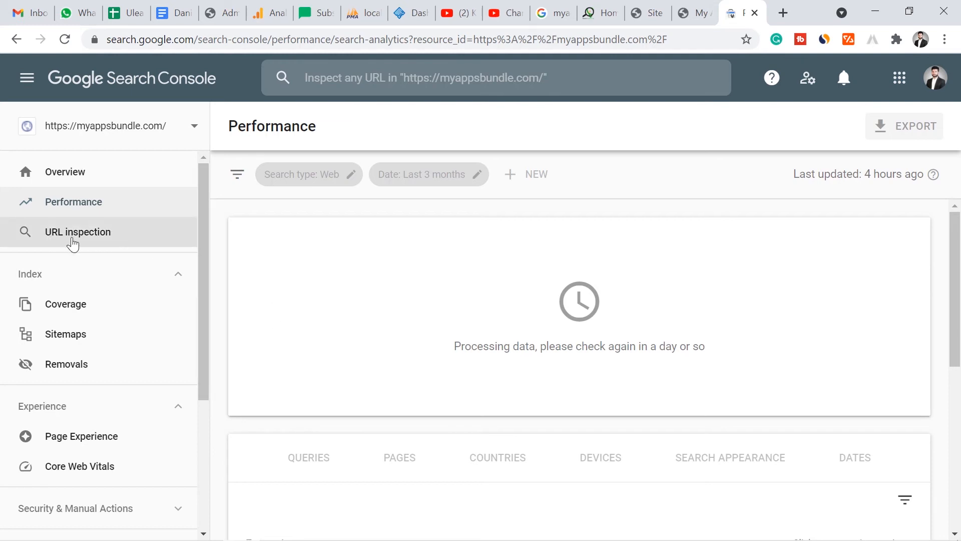
click(130, 244)
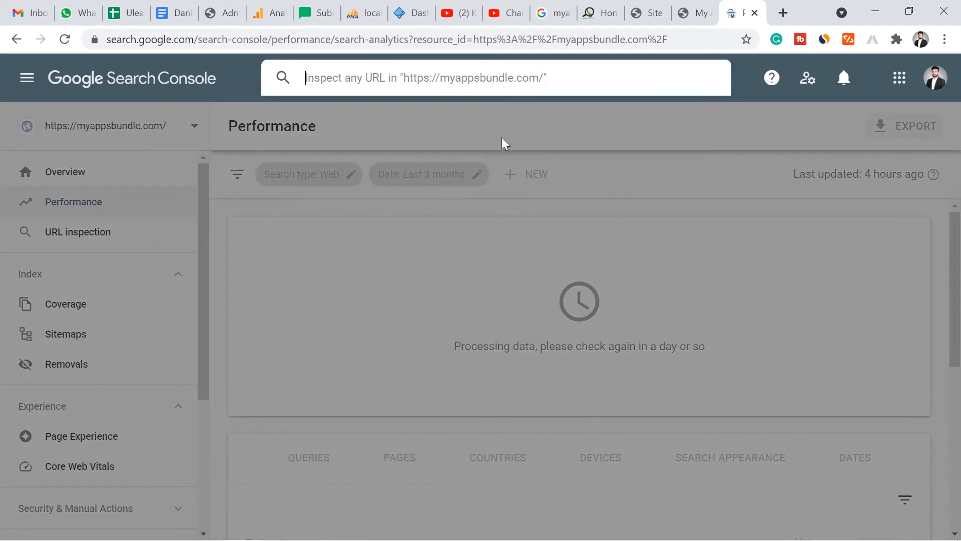
key(ctrl+shift+Tab)
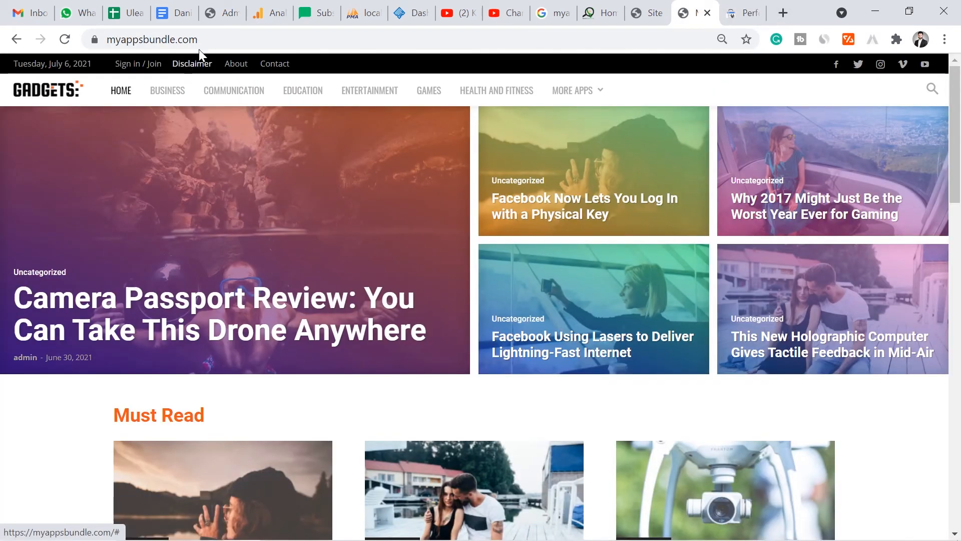
click(221, 42)
key(ctrl+Tab)
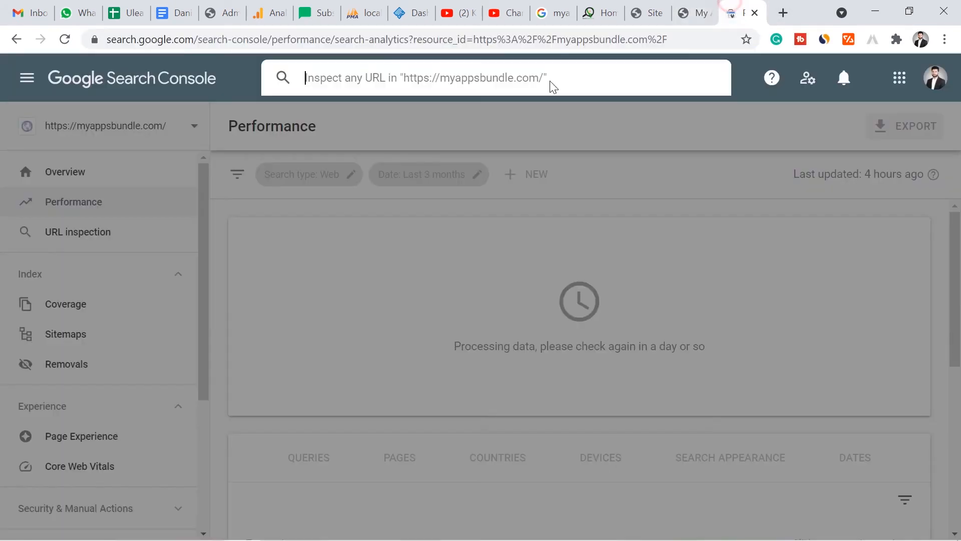
text(https://myappsbundle.com/)
key(Return)
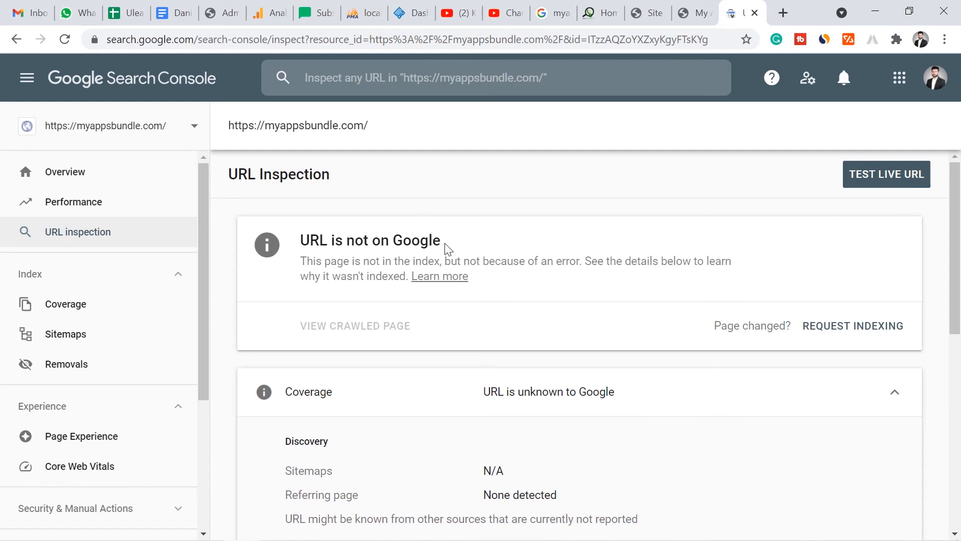
click(874, 331)
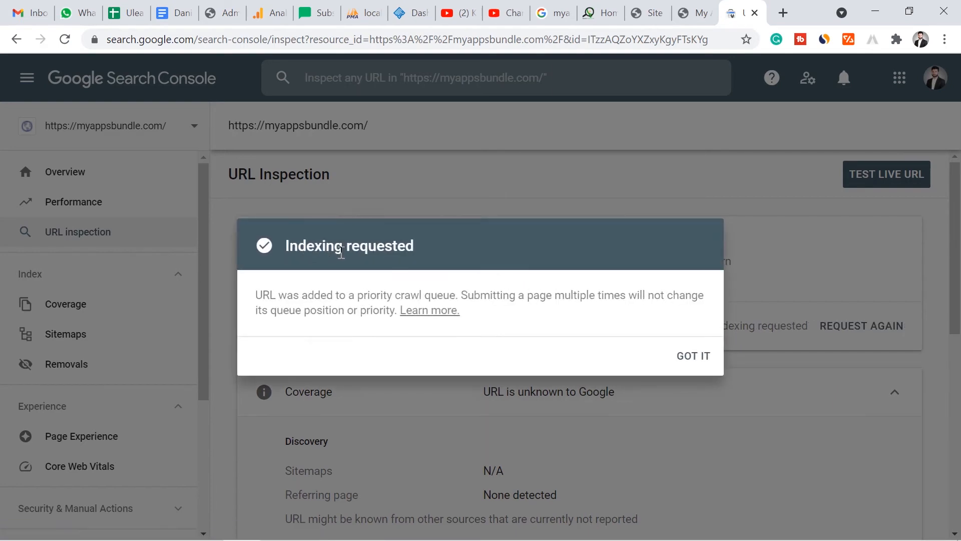
click(704, 360)
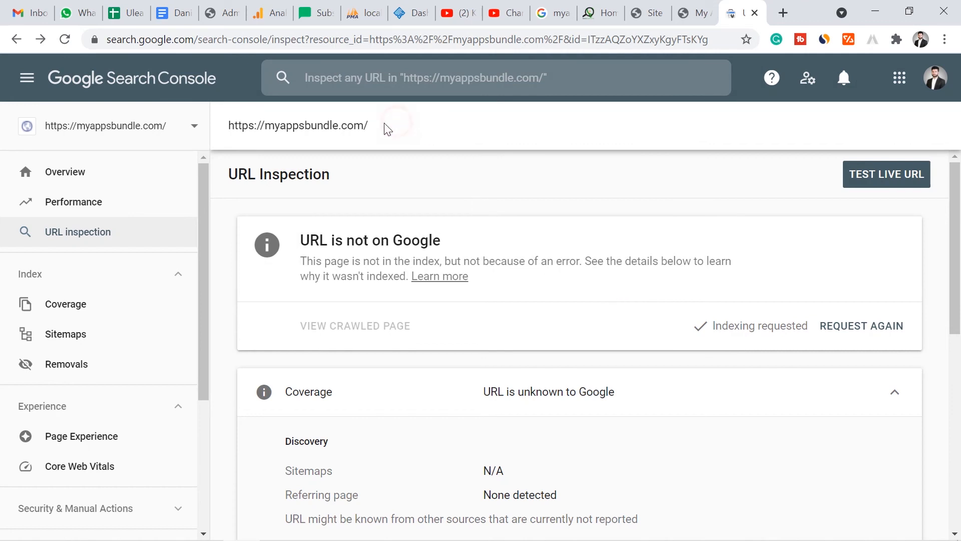
click(402, 78)
key(Down)
key(Return)
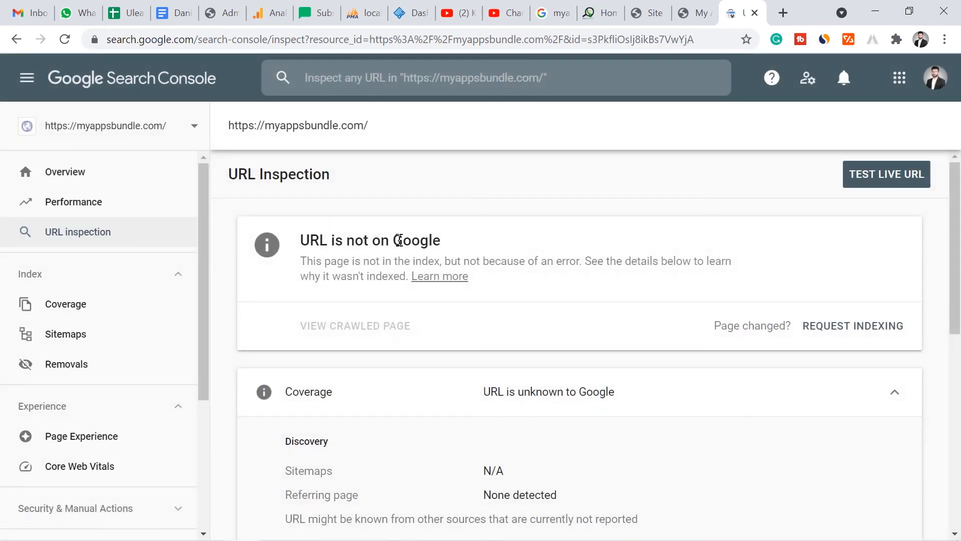
drag(307, 239, 441, 245)
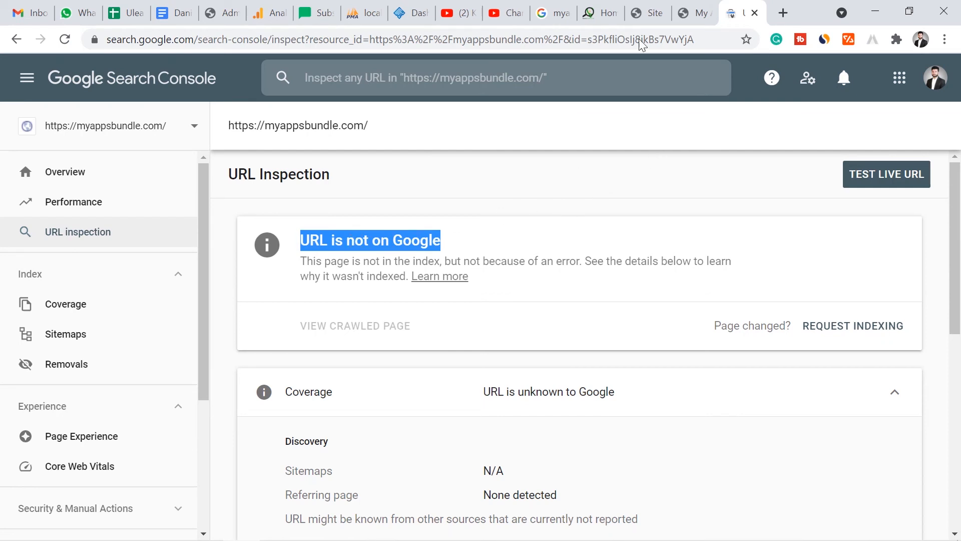
- Switch to the WordPress admin and start the Analytics setup from the additional services in Site Kit's settings
click(646, 7)
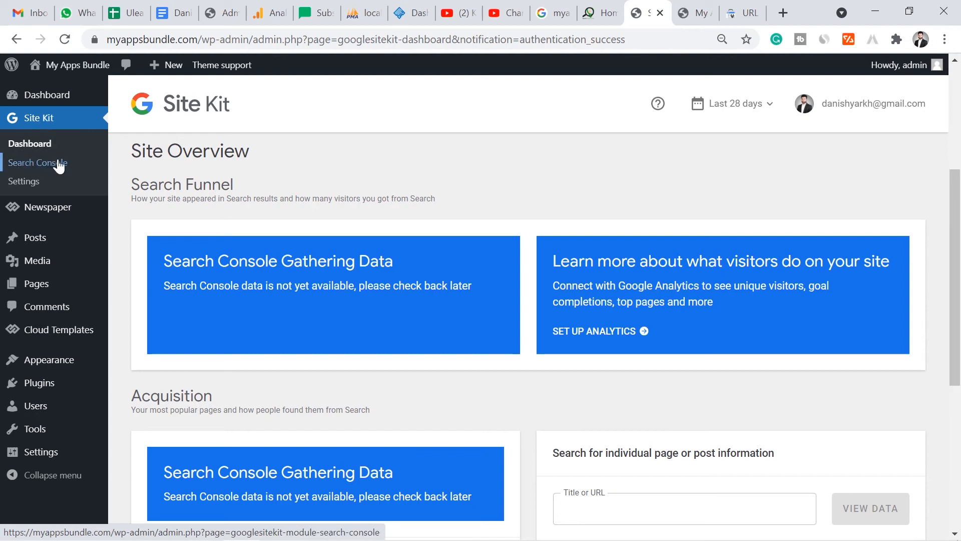
click(29, 186)
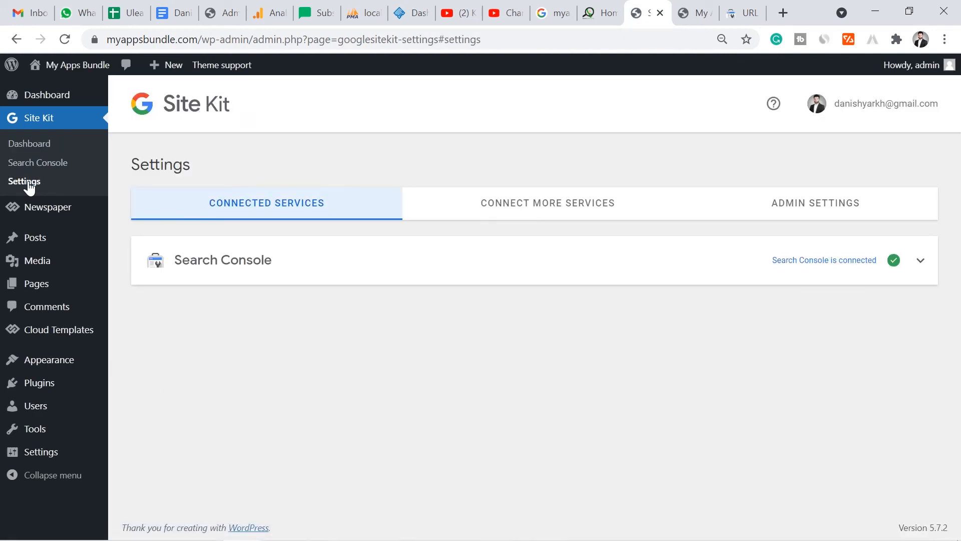
click(535, 216)
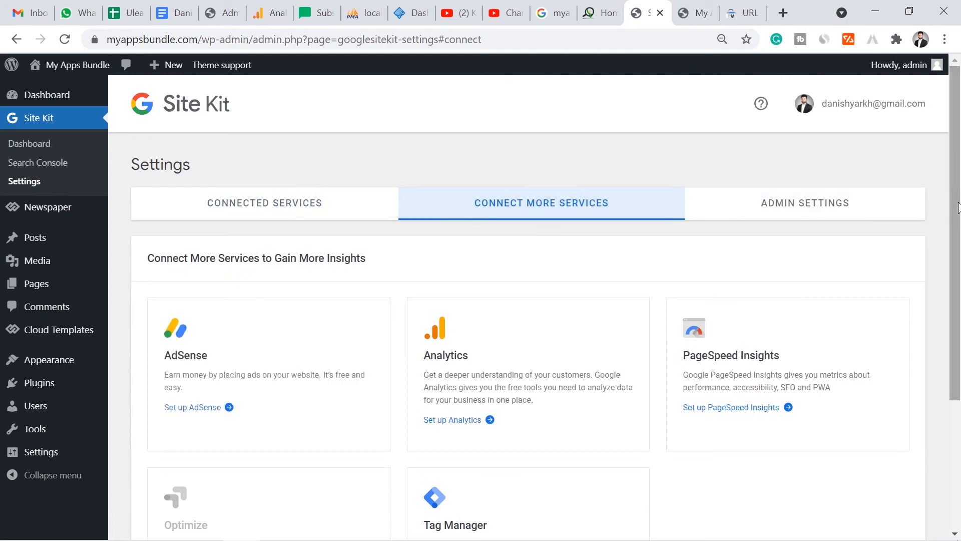
scroll(958, 208, down, 2)
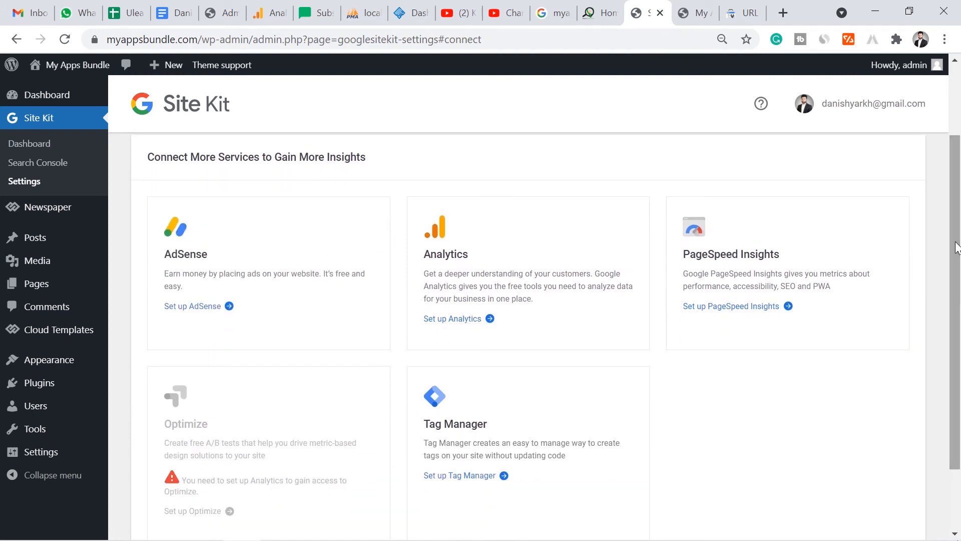
scroll(957, 245, down, 1)
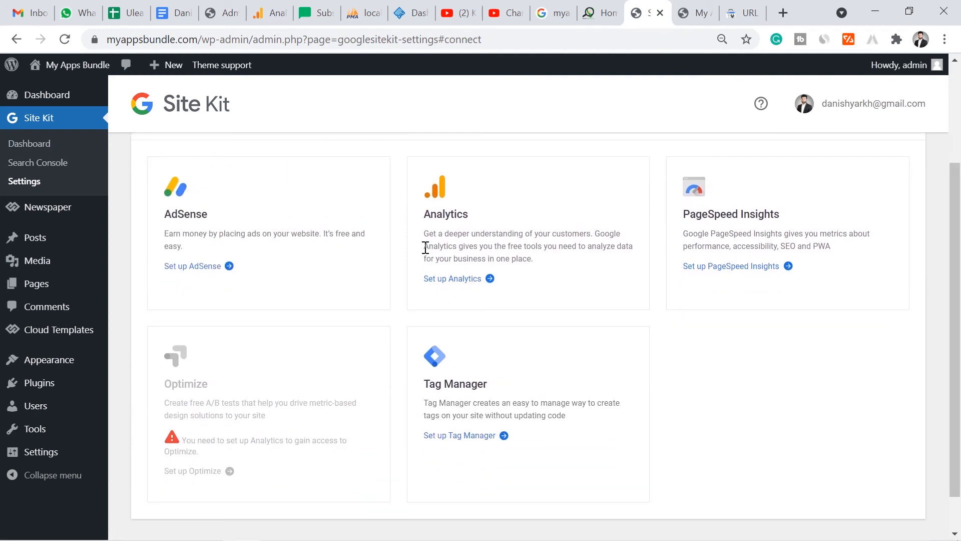
drag(425, 219, 476, 215)
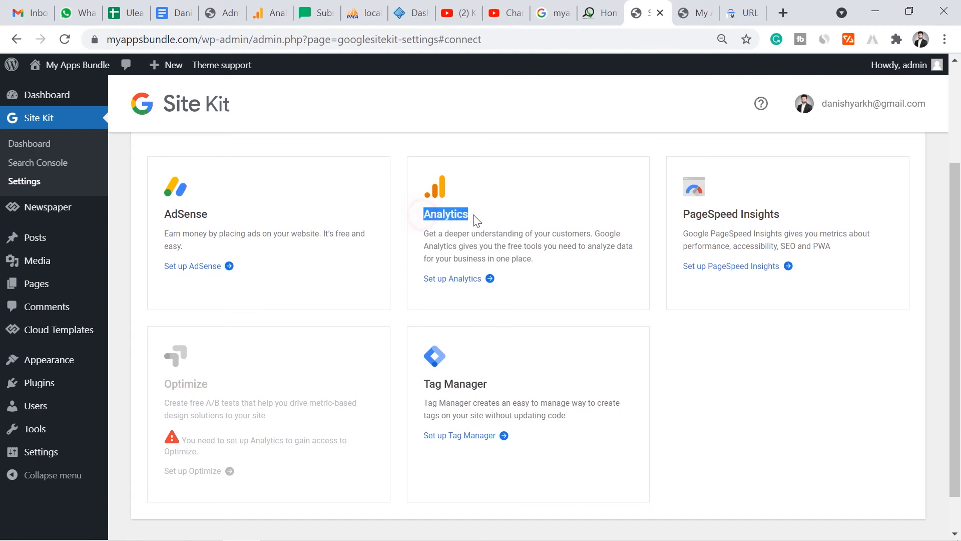
click(457, 280)
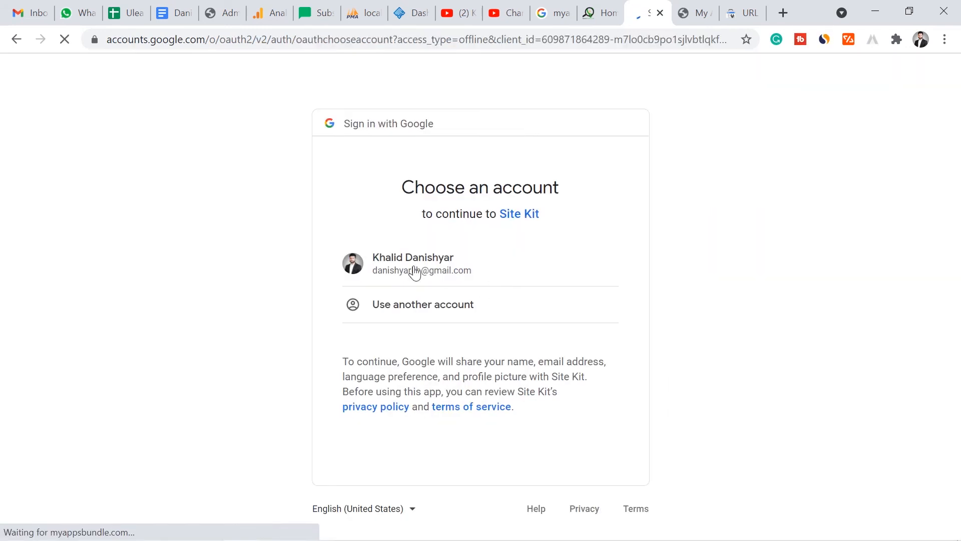
- Choose the existing Google account for Site Kit and allow the access it requests for Analytics
click(385, 267)
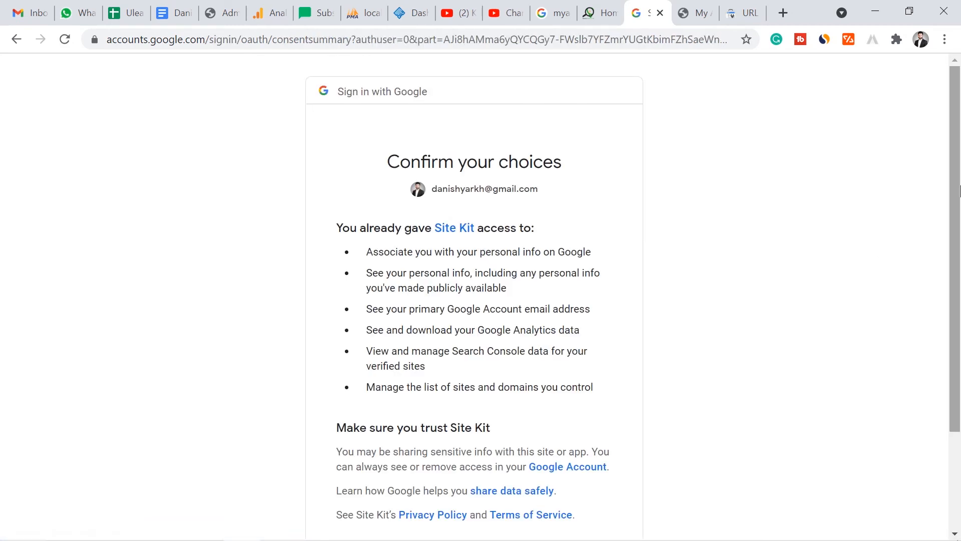
scroll(855, 349, down, 3)
click(570, 440)
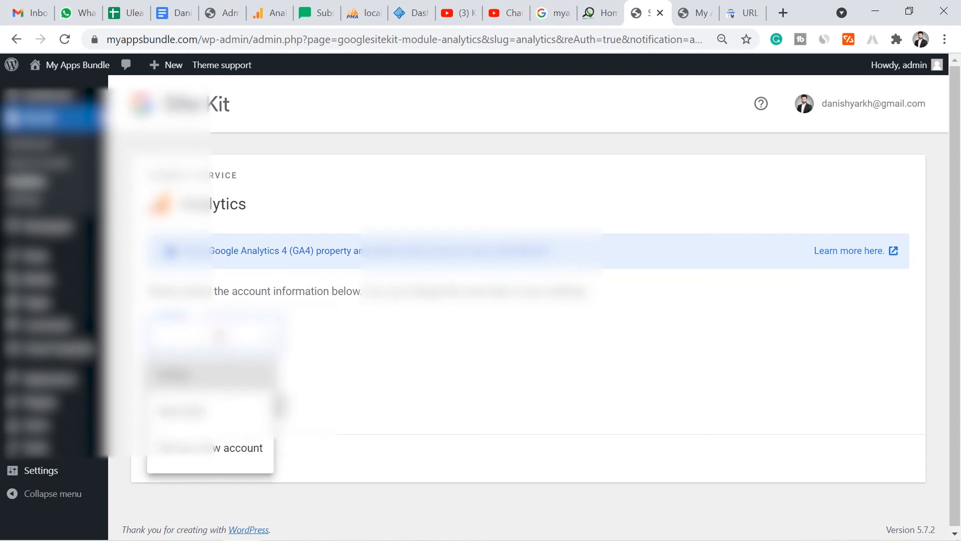
- Select the existing Analytics account, with the options to set up a new property and a new view
click(213, 456)
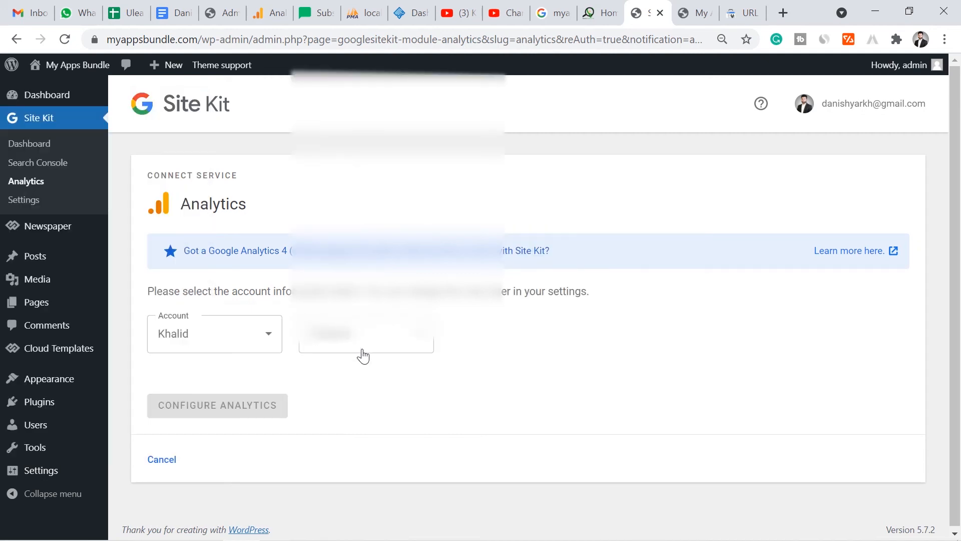
click(363, 348)
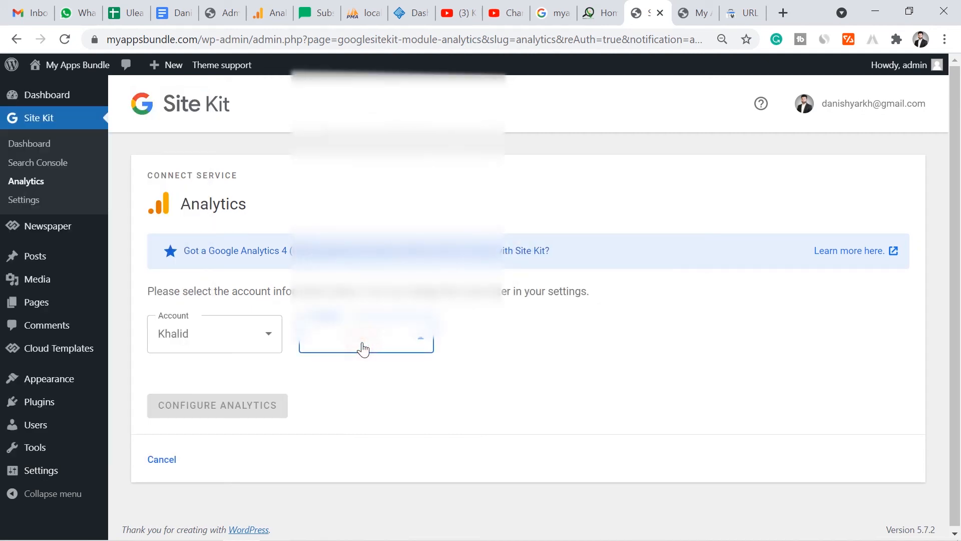
drag(508, 147, 509, 267)
click(431, 298)
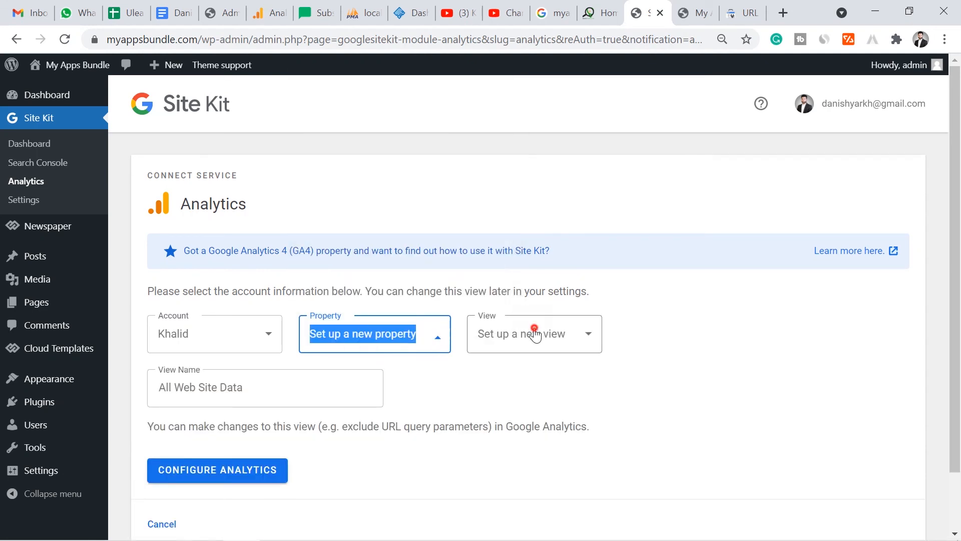
click(532, 332)
click(534, 330)
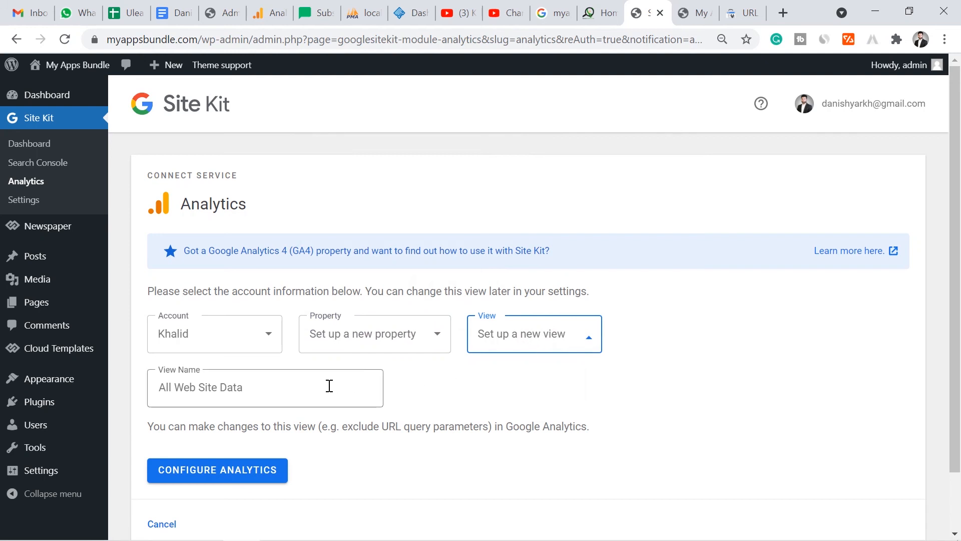
- Name the Analytics view MyAppsBundle.com and submit the Analytics configuration
click(280, 389)
key(ctrl+a)
text(My)
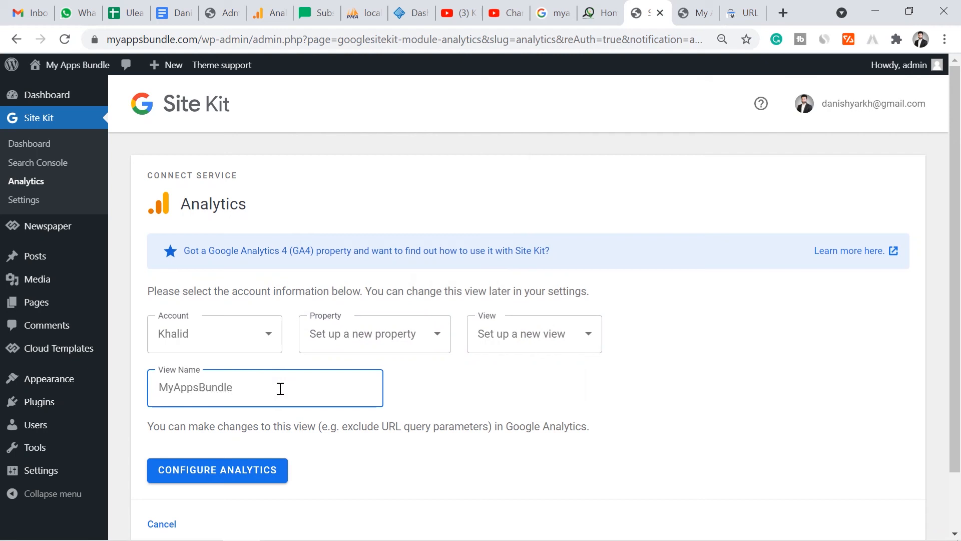
click(245, 471)
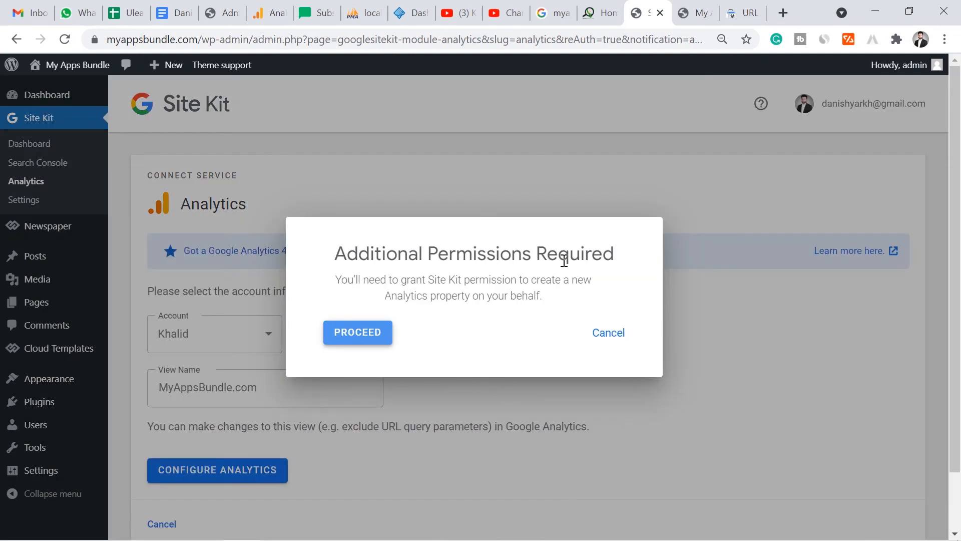
- Grant Site Kit the additional permission to create the Analytics property, using the same Google account
click(358, 333)
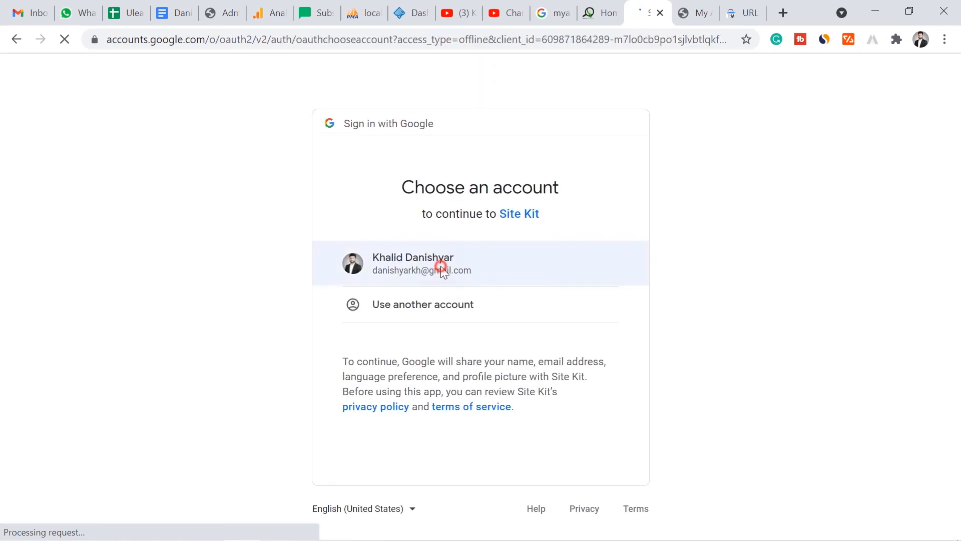
click(441, 266)
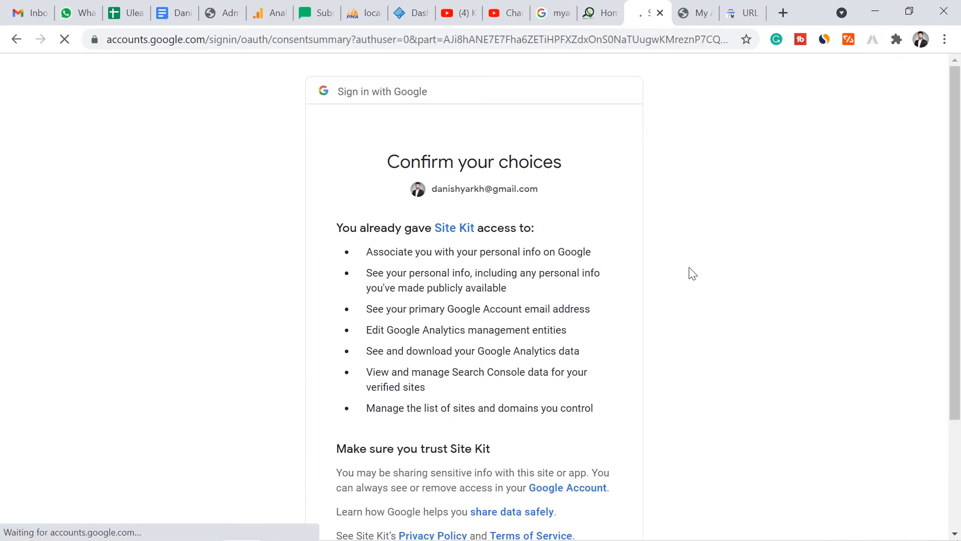
scroll(691, 273, down, 3)
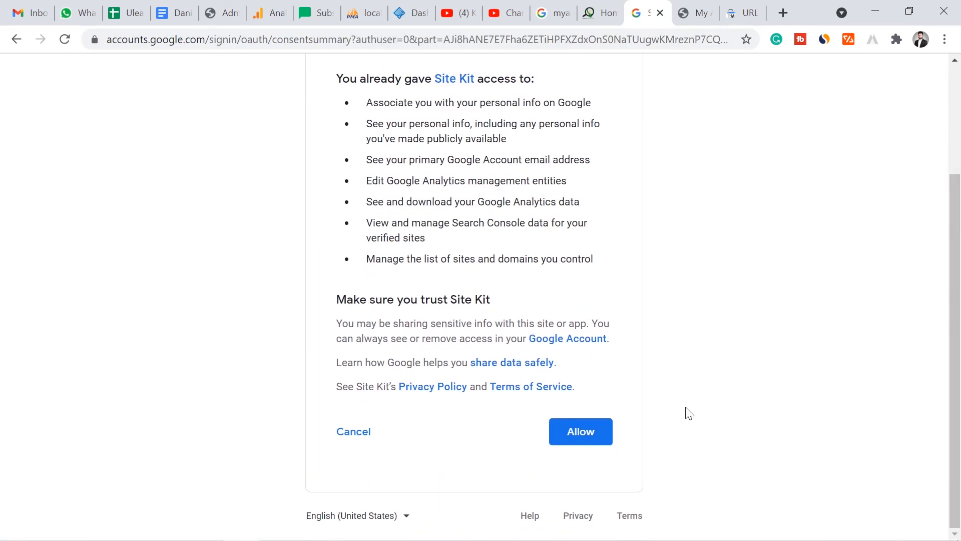
click(603, 441)
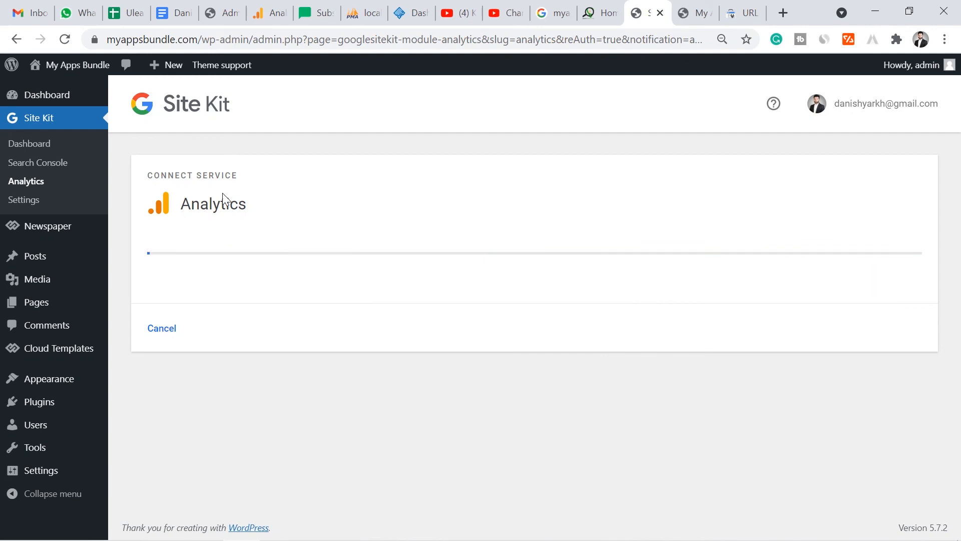
- Look over the Site Kit dashboard, including the connected services, Your Traffic at a Glance, Search Funnel and Acquisition sections
click(47, 121)
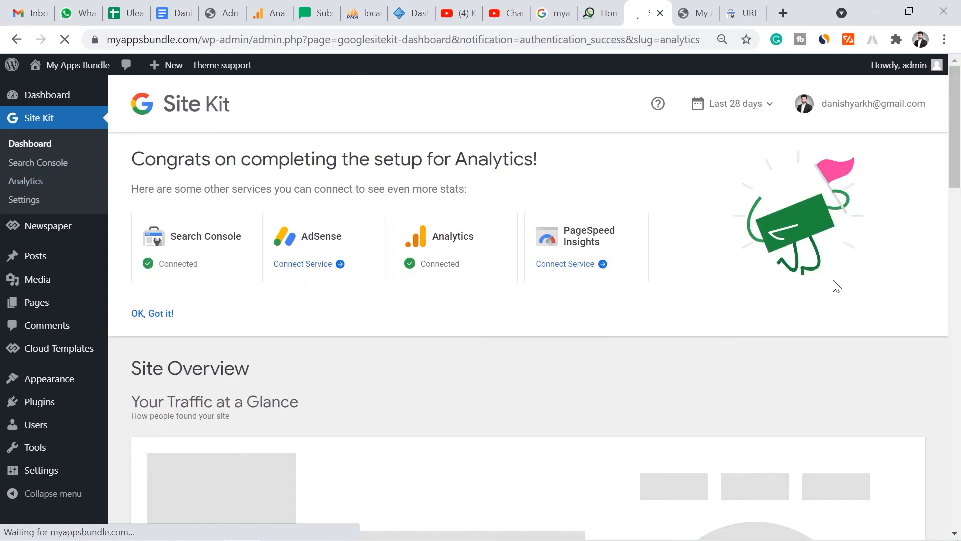
drag(958, 125, 958, 179)
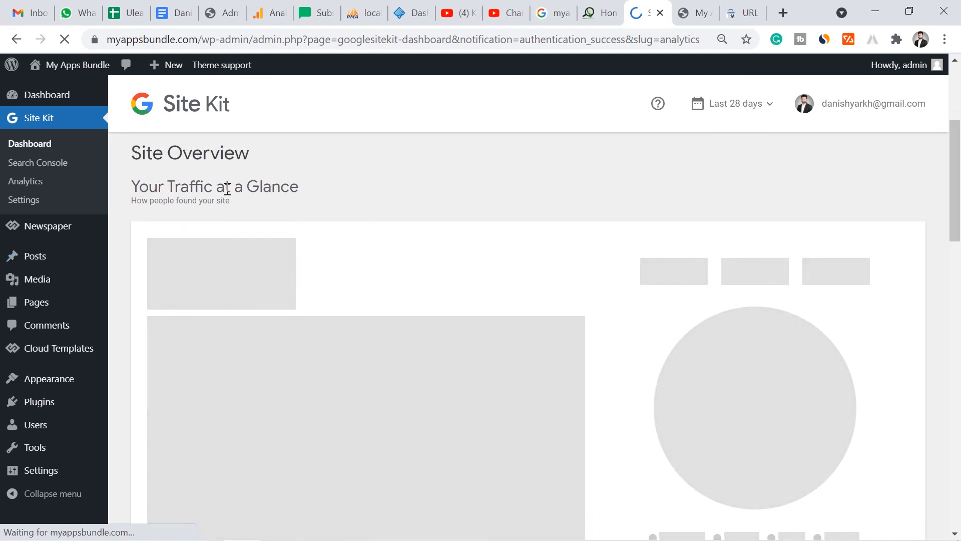
drag(957, 150, 958, 213)
drag(958, 214, 958, 264)
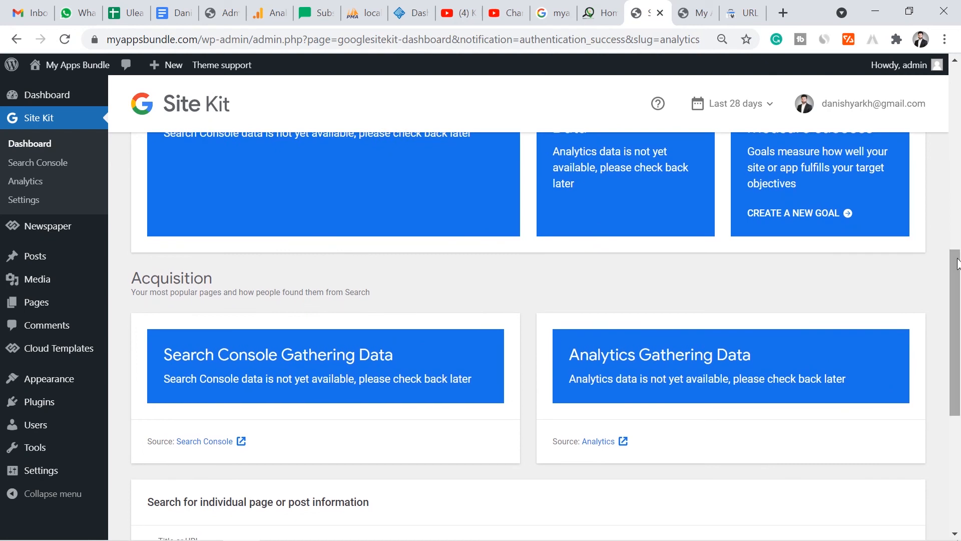
drag(960, 315, 951, 237)
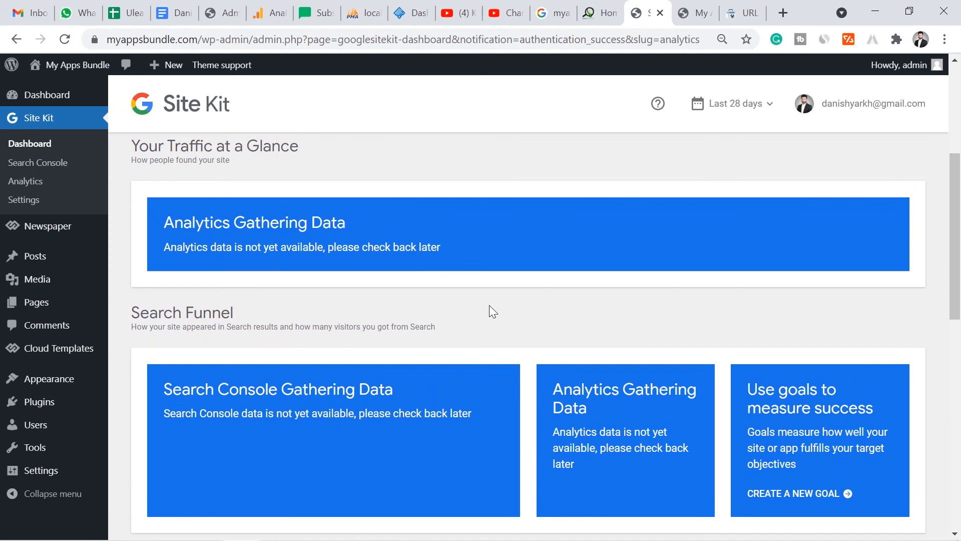
drag(955, 260, 954, 188)
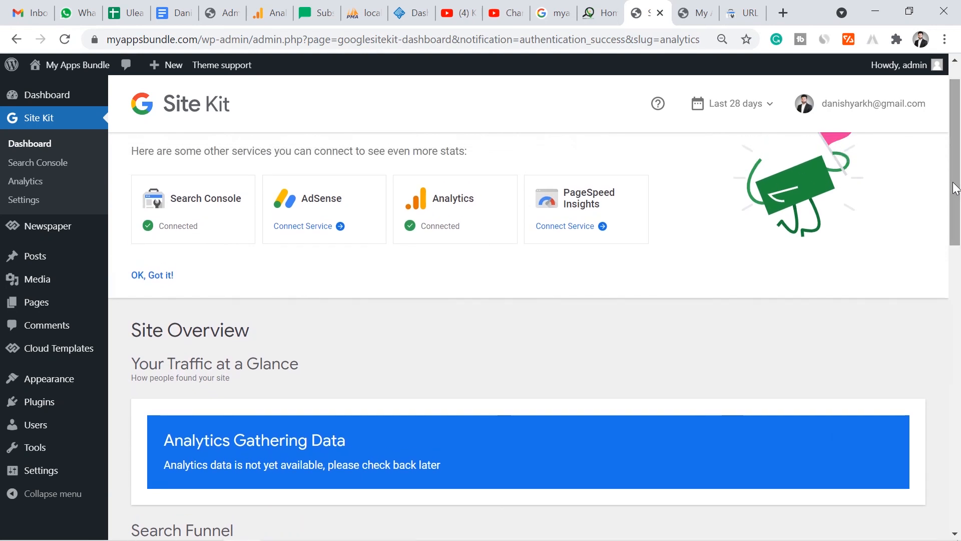
drag(954, 183, 951, 143)
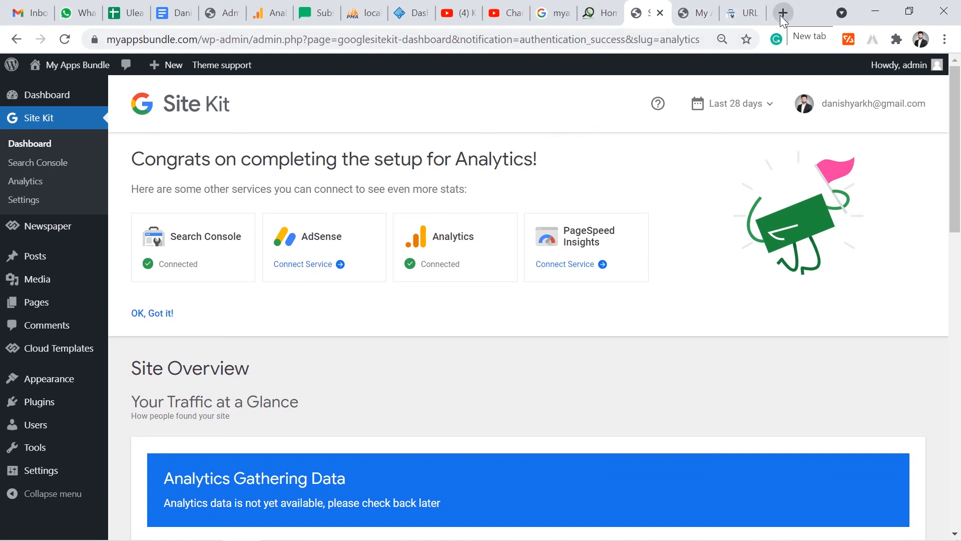
drag(431, 237, 476, 234)
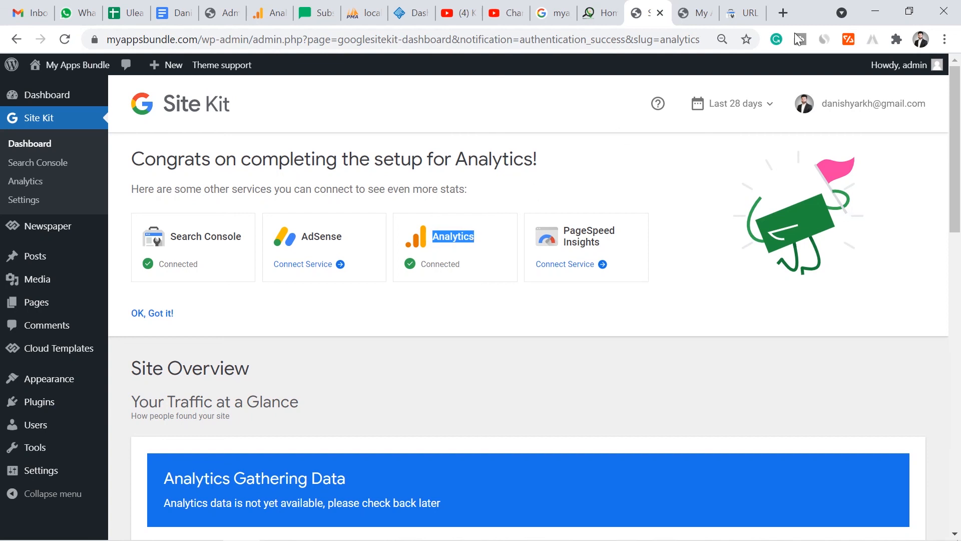
- Search Google for myappsbundle.com in a new browser tab and check the results for the site
click(783, 13)
text(go)
key(Return)
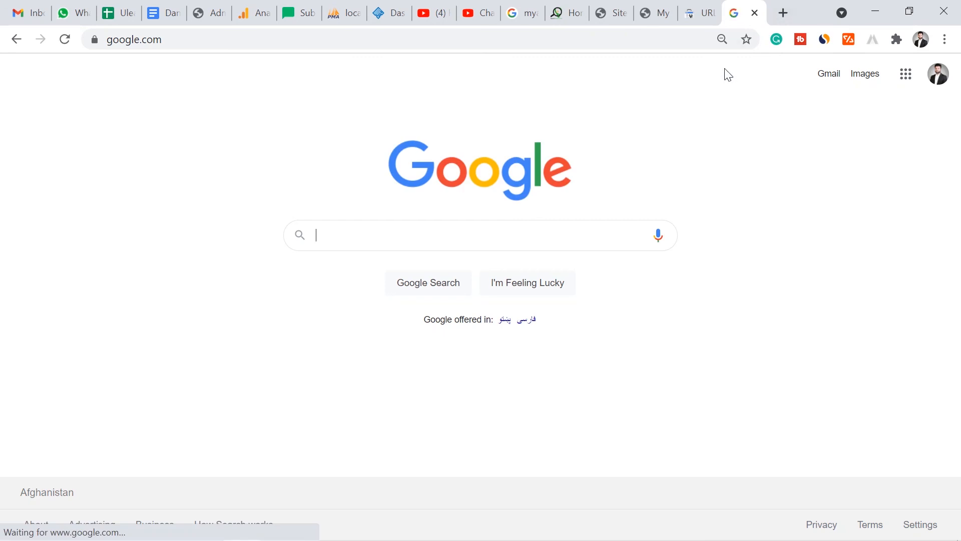
text(myappsbund)
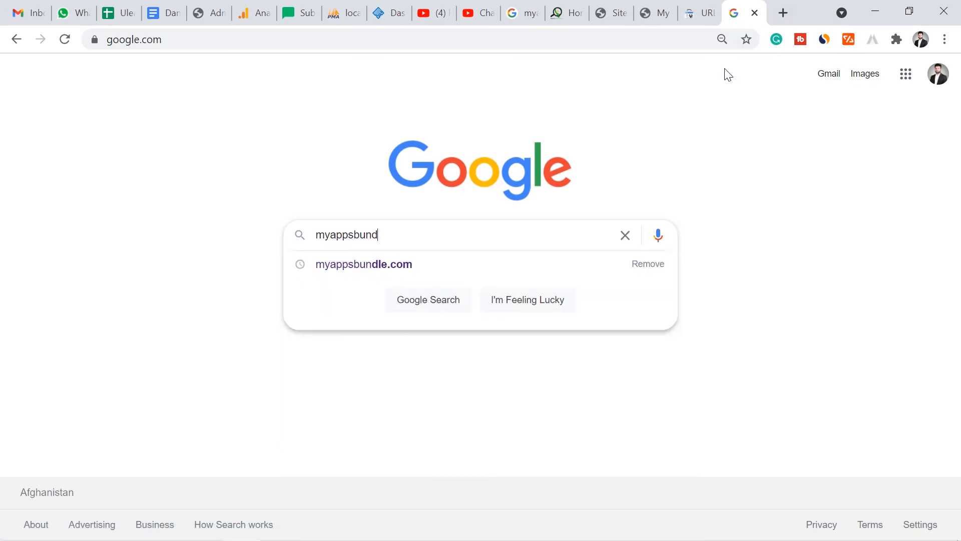
key(Down)
key(Return)
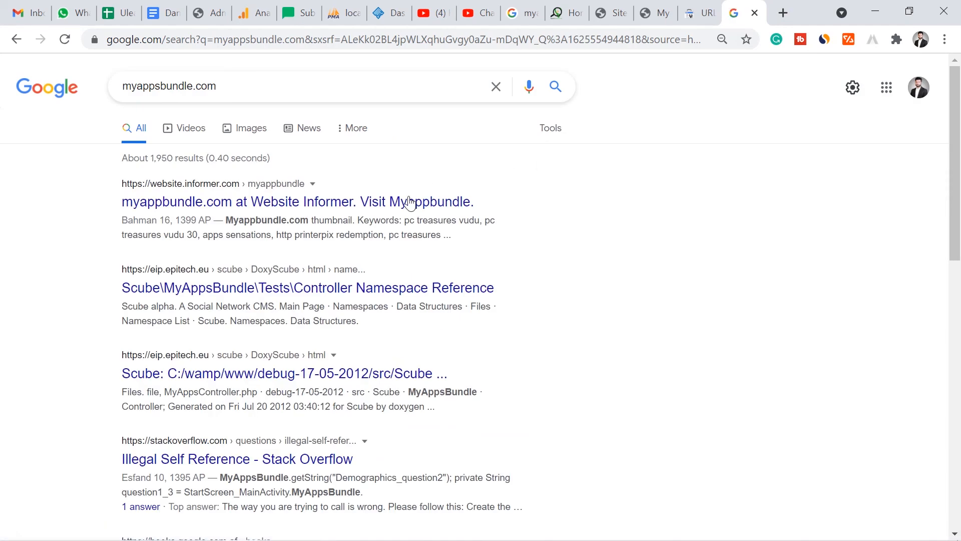
mouse_move(956, 172)
mouse_down()
mouse_move(957, 394)
mouse_move(957, 155)
mouse_up()
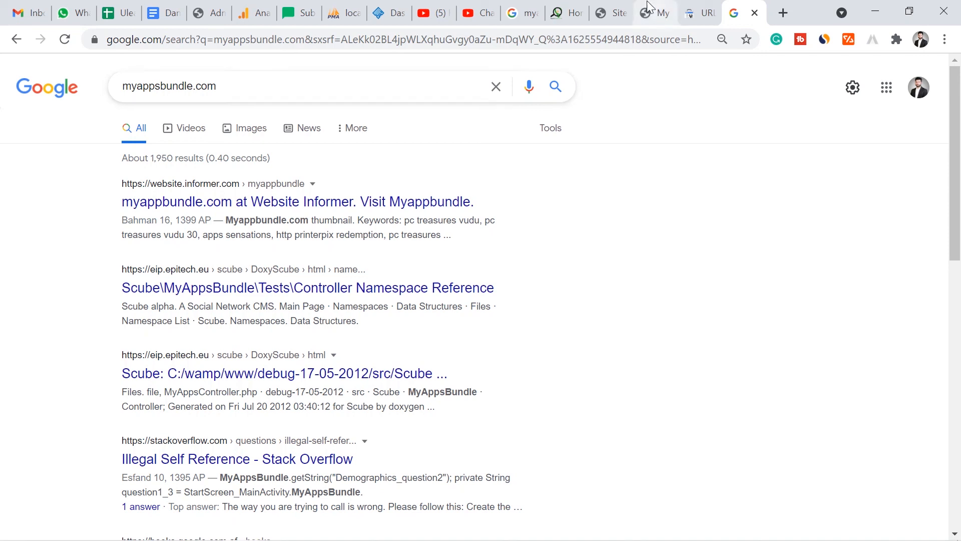
- Switch to the open findbesttricks.com website and view its home page
click(575, 8)
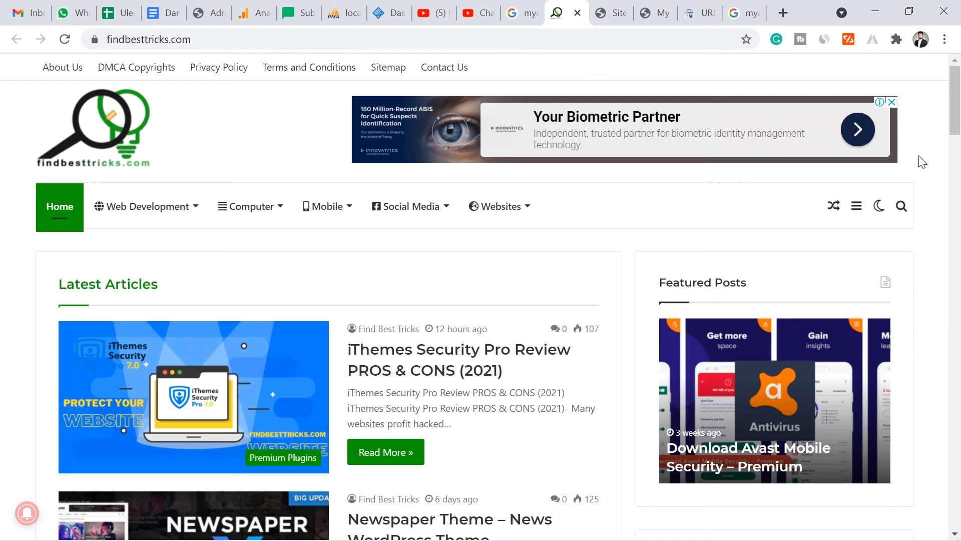
drag(957, 98, 959, 75)
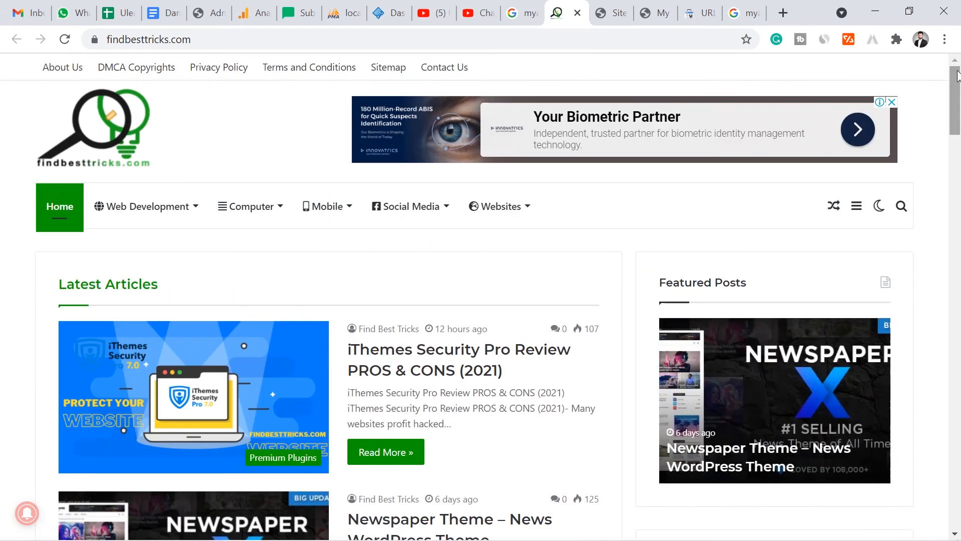